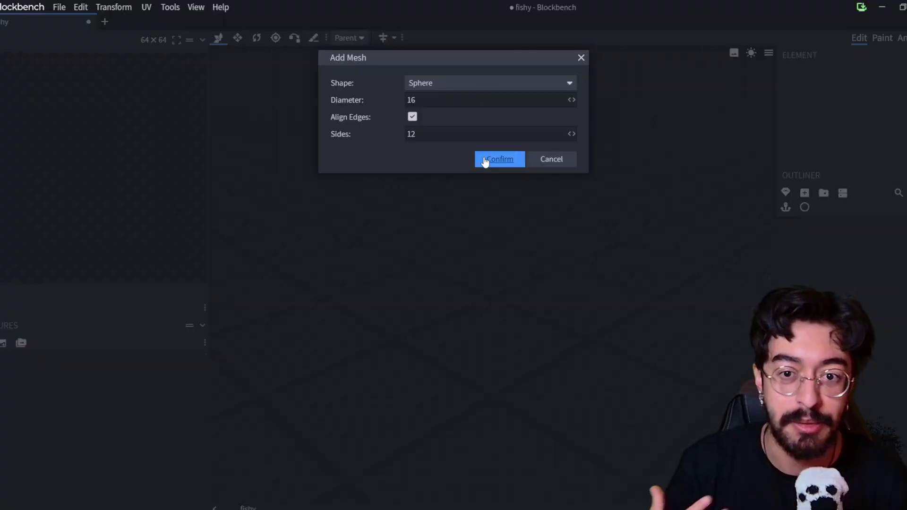
# Add a sphere mesh of diameter 16 with 9 sides and resize it into the fish's head.
pyautogui.click(485, 159)
pyautogui.click(497, 492)
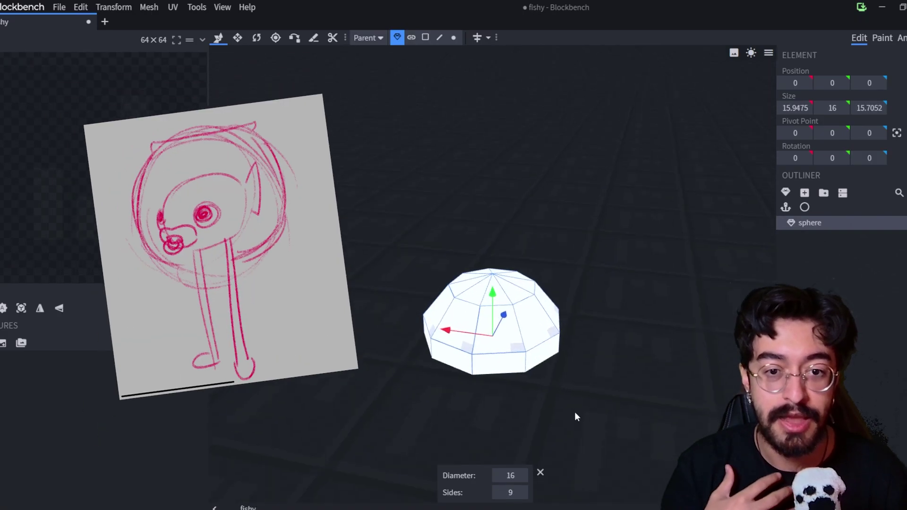
pyautogui.click(522, 492)
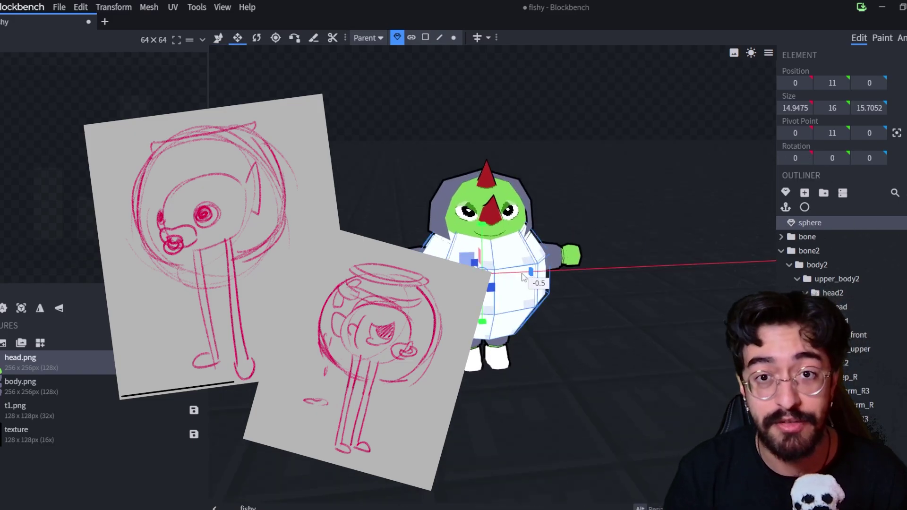
pyautogui.rightClick(552, 288)
pyautogui.click(609, 284)
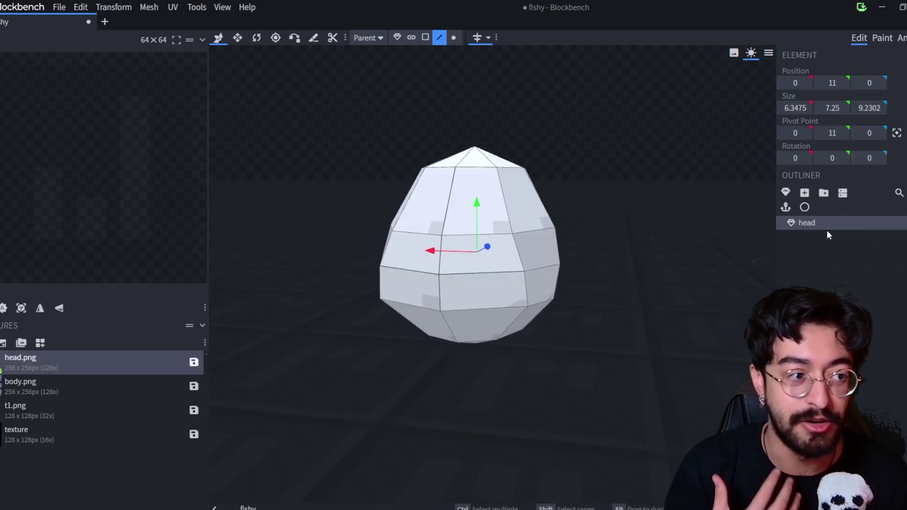
# Group the head in a body folder and add a 7-sided sphere of diameter 1 inside it.
pyautogui.hotkey('ctrl', 'g')
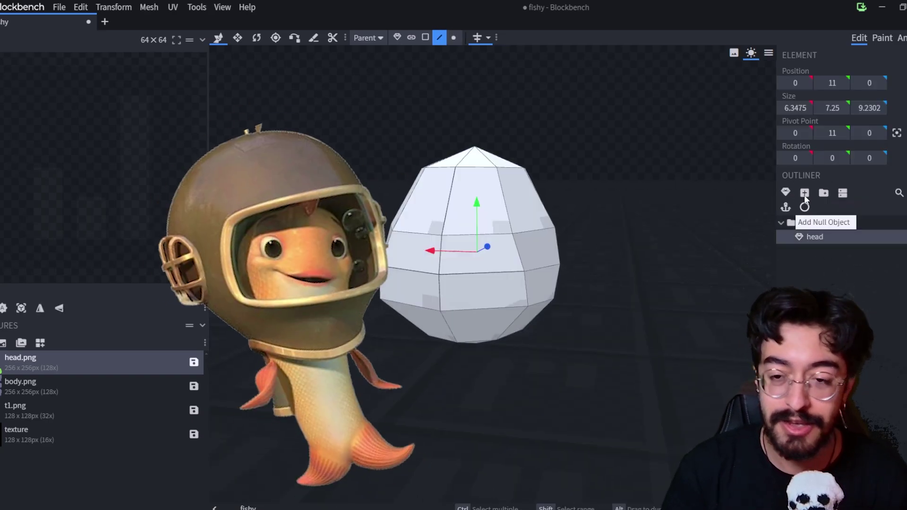
pyautogui.click(805, 193)
pyautogui.click(500, 159)
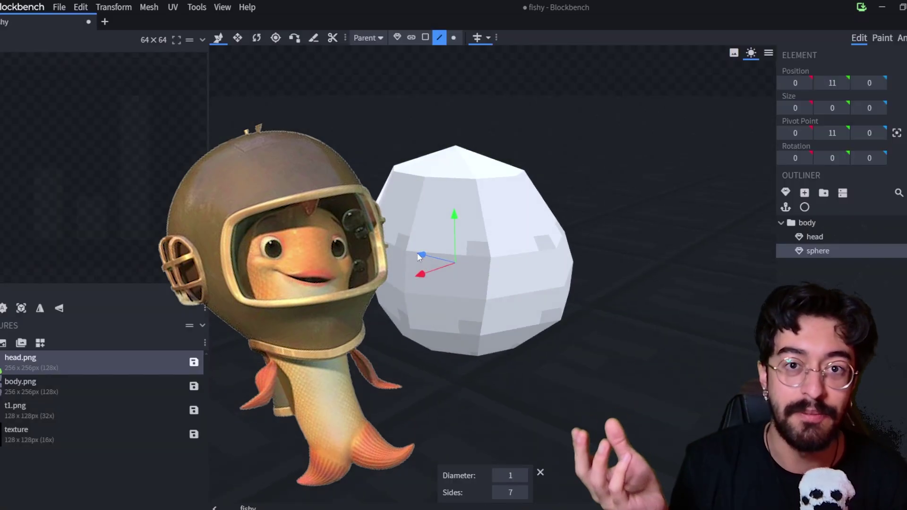
# Duplicate the small sphere as a second eye, size the eye about 1.58 × 1.4 × 1.06 and rotate it −22.5° about Y.
pyautogui.hotkey('ctrl', 'd')
pyautogui.moveTo(556, 313); pyautogui.dragTo(577, 354)
pyautogui.press('r')
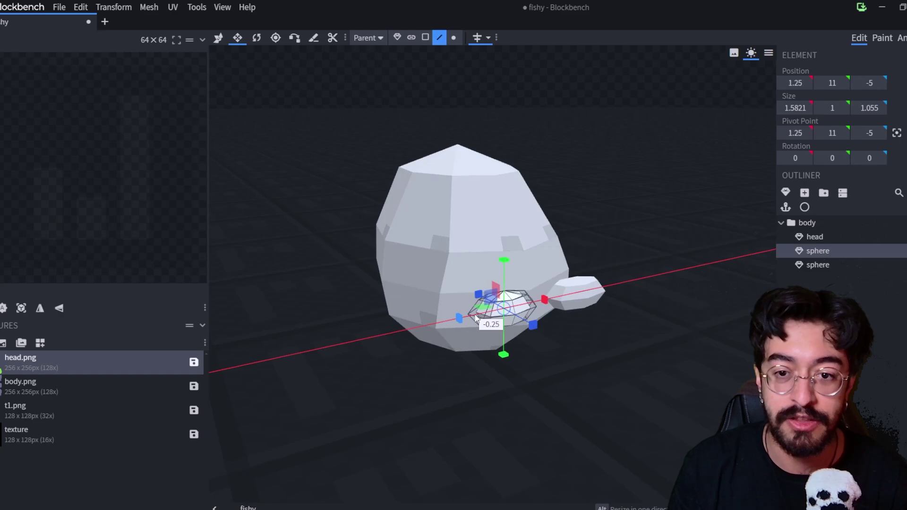
pyautogui.moveTo(476, 320); pyautogui.dragTo(426, 220)
pyautogui.moveTo(629, 241); pyautogui.dragTo(575, 401)
# Change the transform space and move the selected eye back toward the head.
pyautogui.press('v')
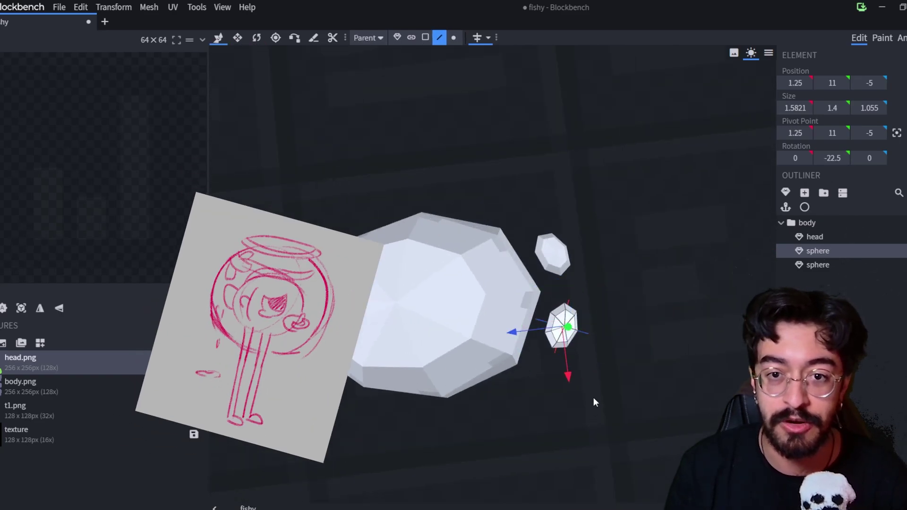
pyautogui.click(368, 37)
pyautogui.moveTo(484, 324); pyautogui.dragTo(425, 326)
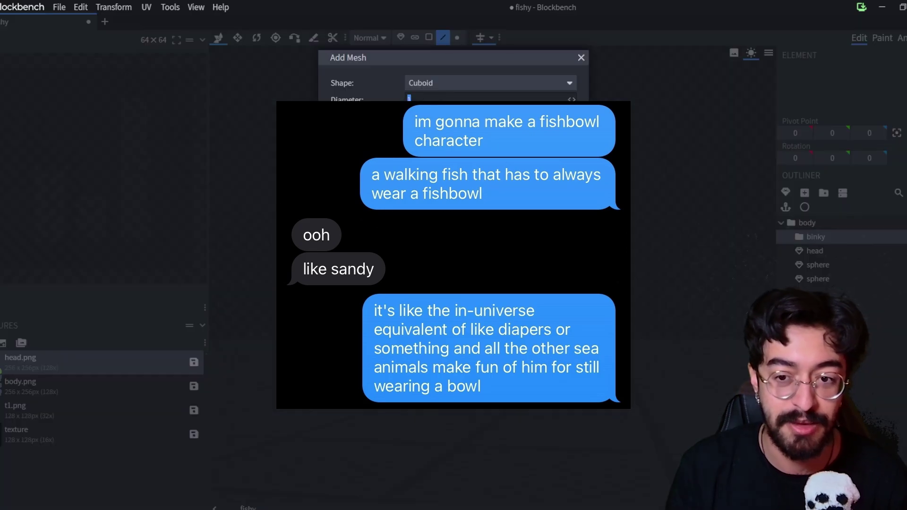
# Add a cuboid mesh to the binky group, rotate it 90° about X and place it in front of the face.
pyautogui.press('Return')
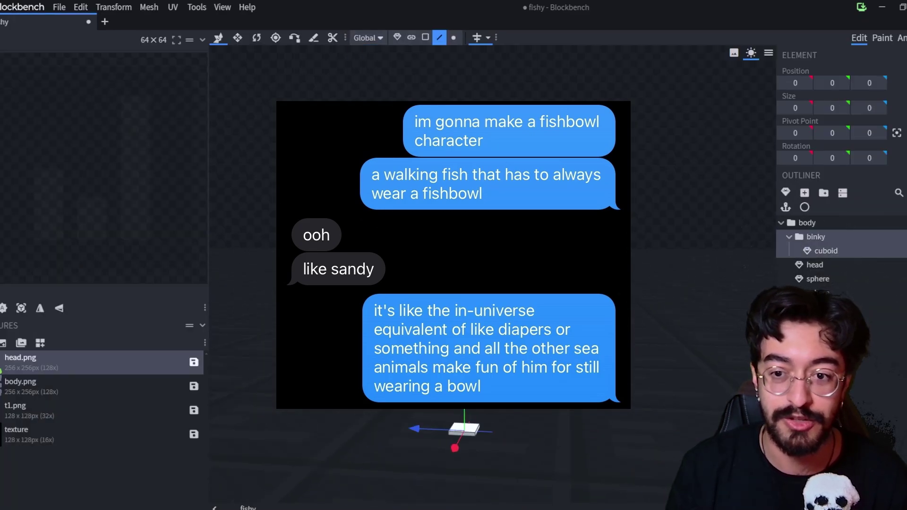
pyautogui.click(827, 254)
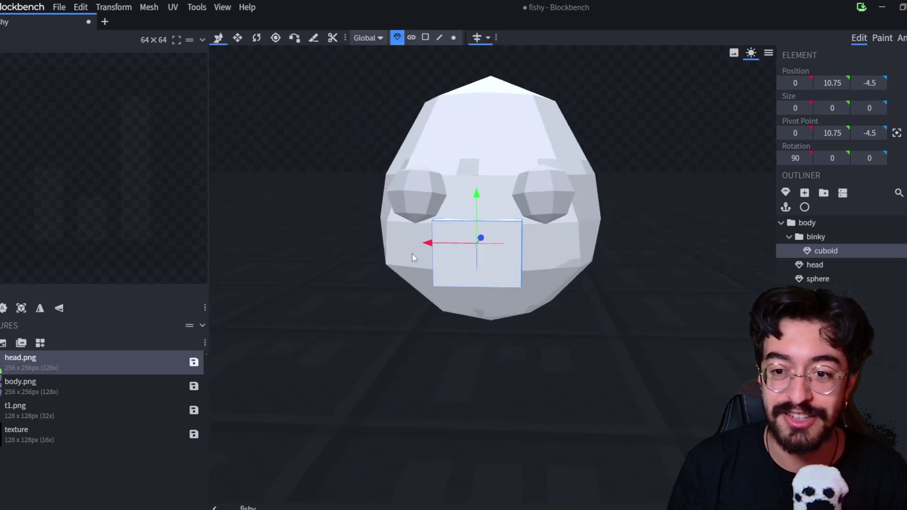
pyautogui.moveTo(415, 255); pyautogui.dragTo(537, 410)
# Reshape the front of the head by moving its central front vertex and the edges around the eyes.
pyautogui.click(496, 198)
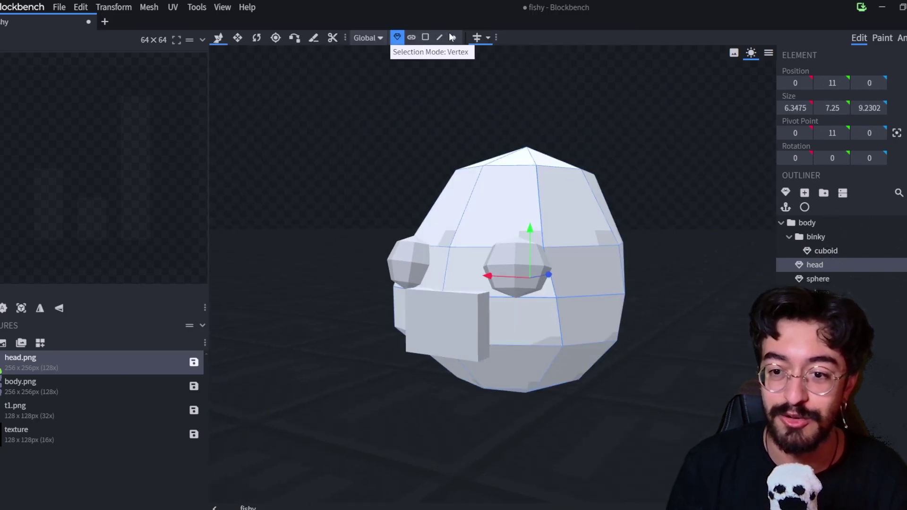
pyautogui.moveTo(472, 142)
pyautogui.mouseDown()
pyautogui.moveTo(590, 237)
pyautogui.moveTo(531, 215)
pyautogui.moveTo(506, 174)
pyautogui.moveTo(514, 171)
pyautogui.moveTo(468, 272)
pyautogui.mouseUp()
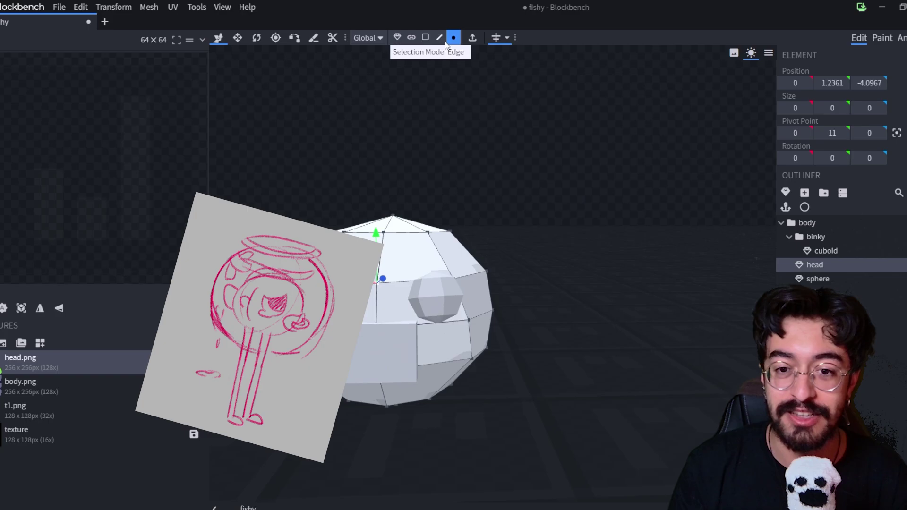
pyautogui.moveTo(418, 226); pyautogui.dragTo(418, 222)
pyautogui.moveTo(417, 222); pyautogui.dragTo(430, 237)
pyautogui.moveTo(516, 272); pyautogui.dragTo(618, 212)
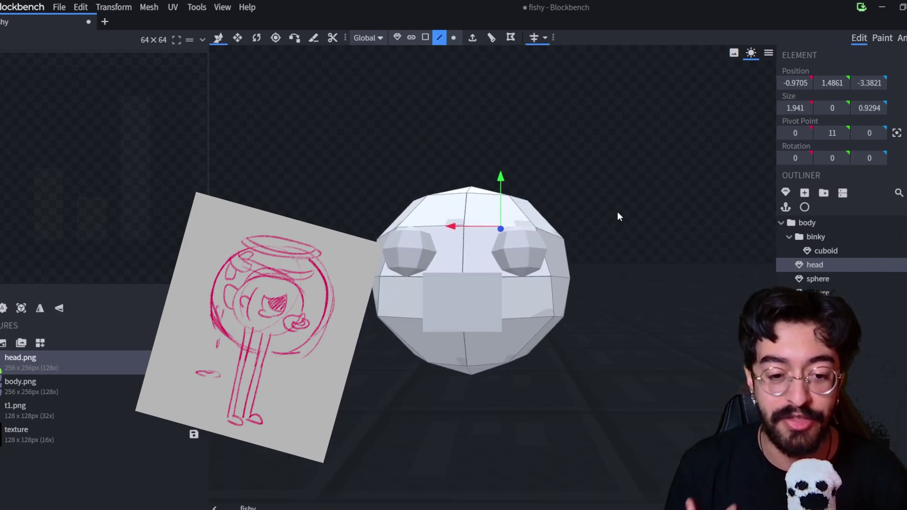
# Reposition and rotate the eye so that it sits against the reshaped head.
pyautogui.click(506, 249)
pyautogui.moveTo(506, 249); pyautogui.dragTo(575, 381)
pyautogui.press('r')
# Subdivide the binky cuboid's front into a grid with loop cuts, using 2 cuts in direction 1.
pyautogui.click(464, 283)
pyautogui.press('v')
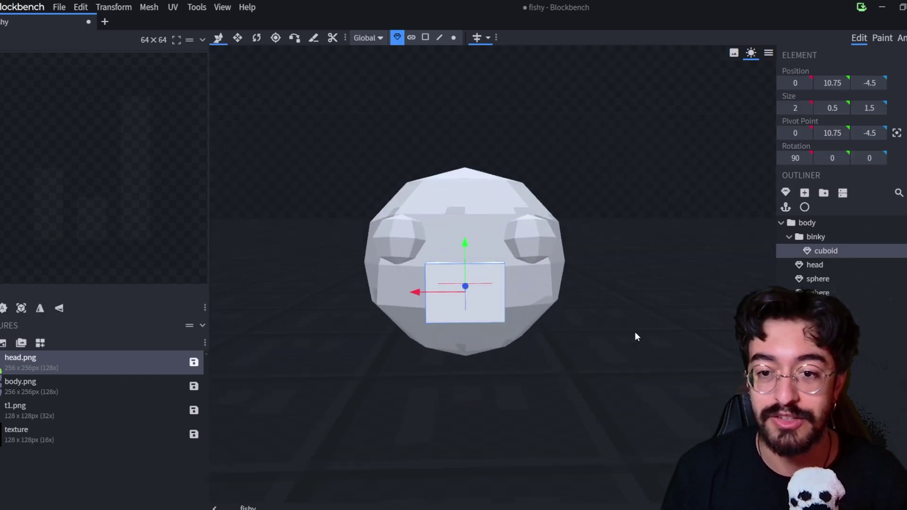
pyautogui.scroll(3, 636, 334)
pyautogui.click(426, 37)
pyautogui.press('KP_1')
pyautogui.hotkey('ctrl', 'r')
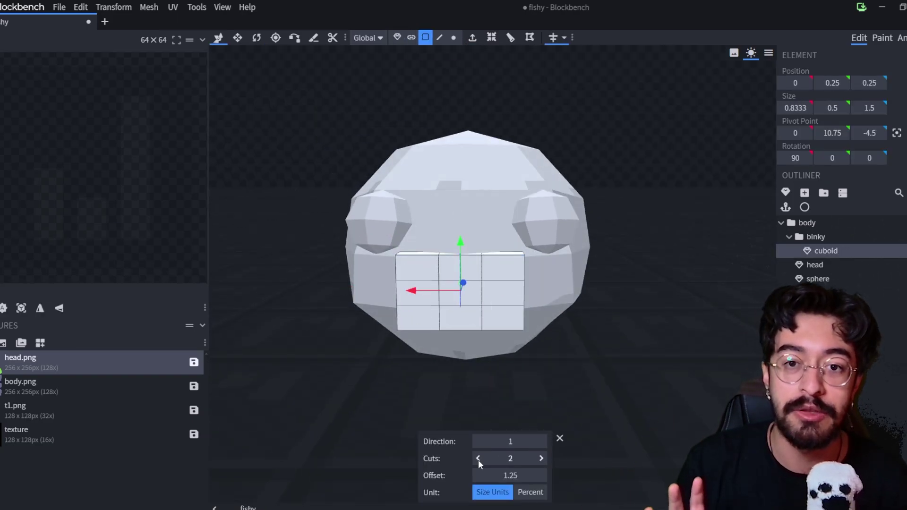
# Scale the binky cuboid's edges and faces into a two-lobed guard with tapered outer corners, 1.8 high at the lobes.
pyautogui.click(429, 209)
pyautogui.moveTo(429, 209); pyautogui.dragTo(522, 385)
pyautogui.press('KP_1')
pyautogui.click(425, 38)
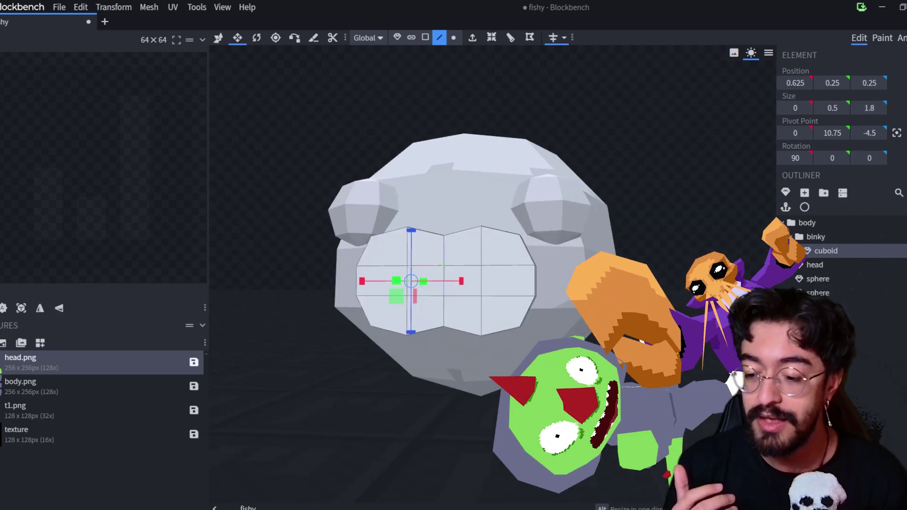
pyautogui.click(395, 283)
pyautogui.moveTo(652, 142); pyautogui.dragTo(615, 137)
pyautogui.moveTo(472, 284); pyautogui.dragTo(515, 293)
# Move the whole binky guard against the face, at Y 10.65 and Z −4.6.
pyautogui.click(397, 37)
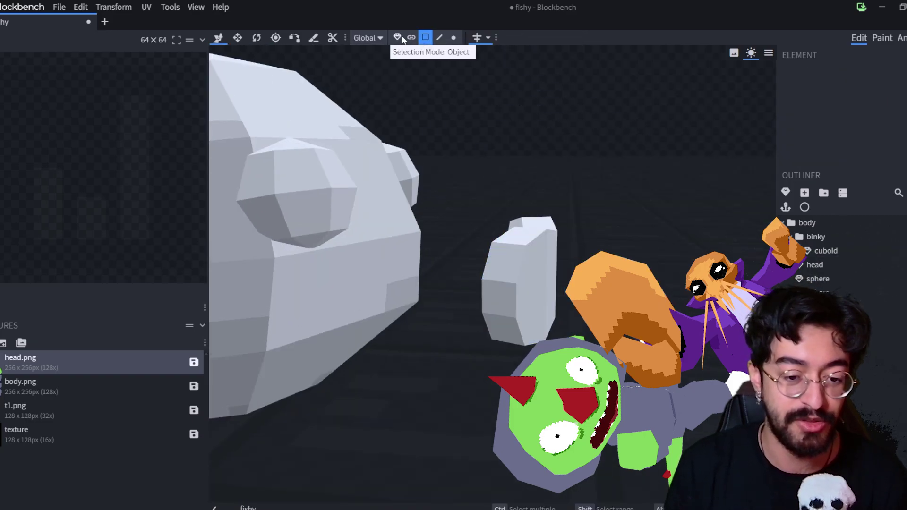
pyautogui.moveTo(548, 407); pyautogui.dragTo(307, 280)
pyautogui.click(456, 283)
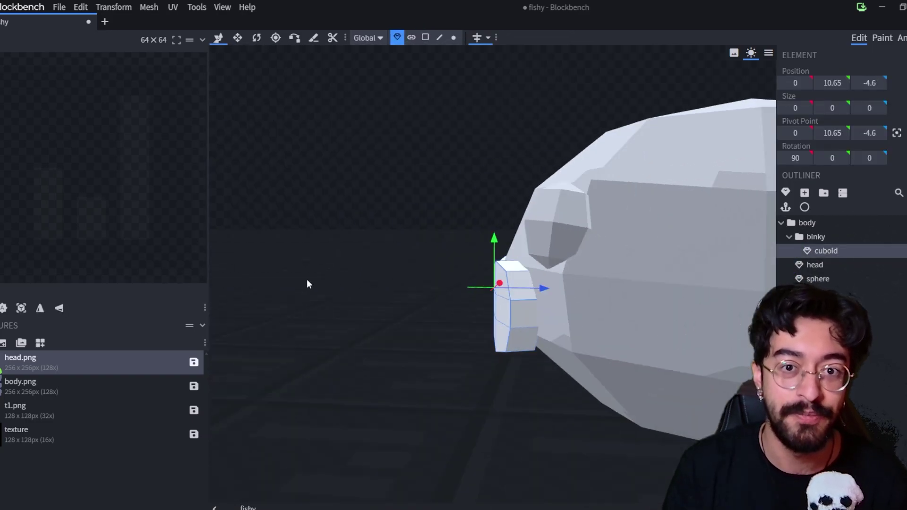
# Add a 6-sided cylinder to the binky group, rotated 90° about X, and raise it to Y 10.5.
pyautogui.hotkey('ctrl', 'shift', 'n')
pyautogui.write('6')
pyautogui.click(500, 176)
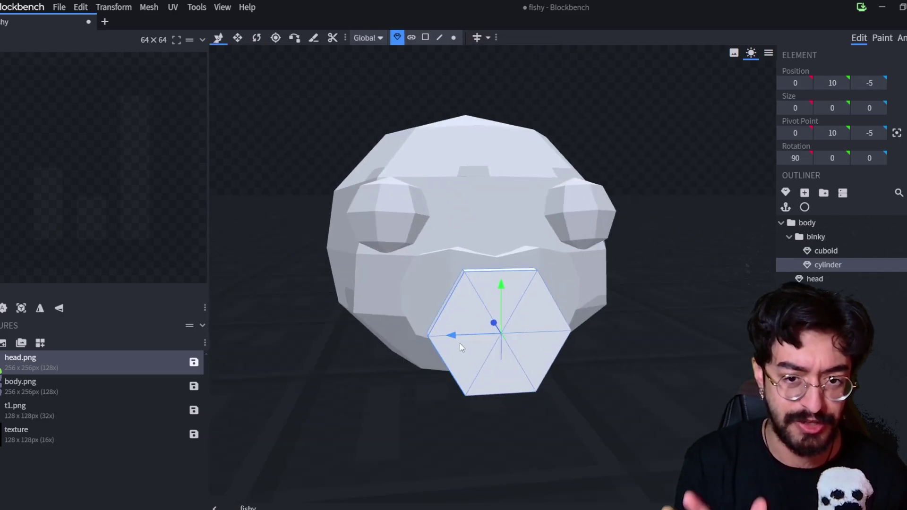
pyautogui.moveTo(460, 343); pyautogui.dragTo(630, 411)
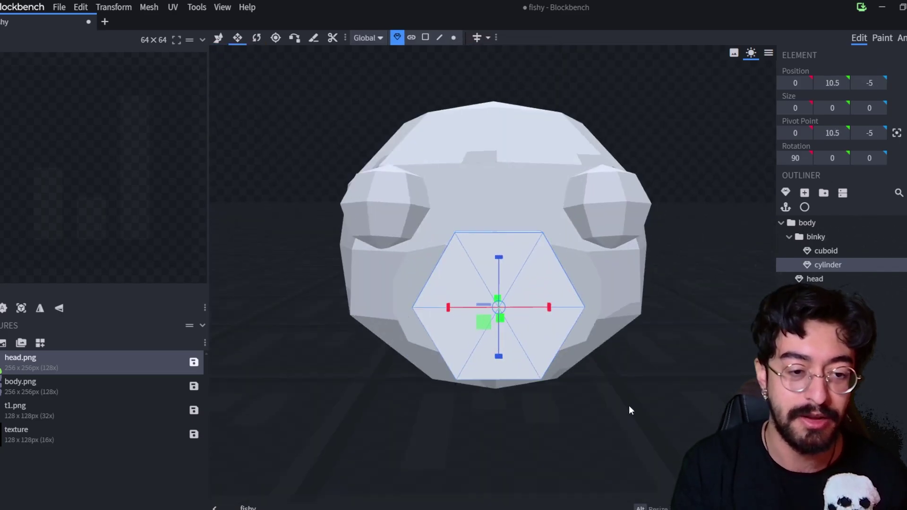
# Resize the hexagonal cylinder's front face and add a group named ring inside the binky group.
pyautogui.moveTo(604, 336); pyautogui.dragTo(472, 236)
pyautogui.click(425, 36)
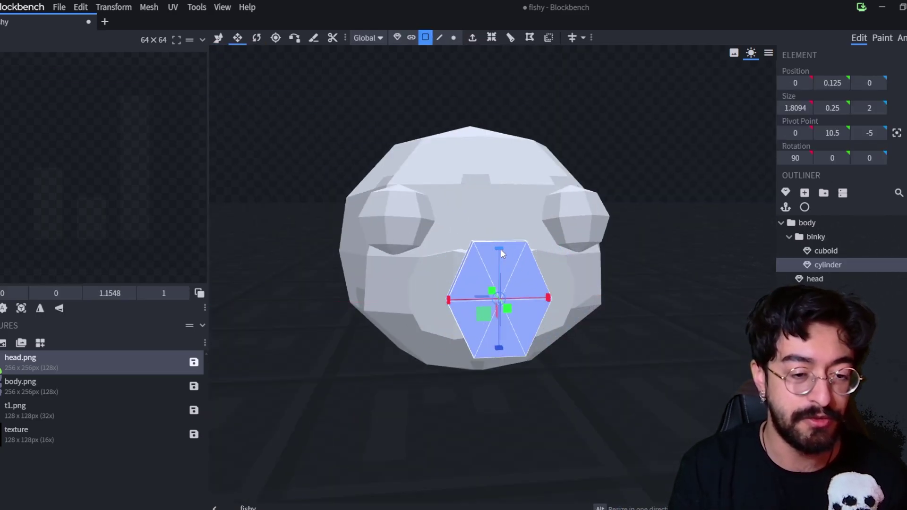
pyautogui.moveTo(500, 249); pyautogui.dragTo(702, 320)
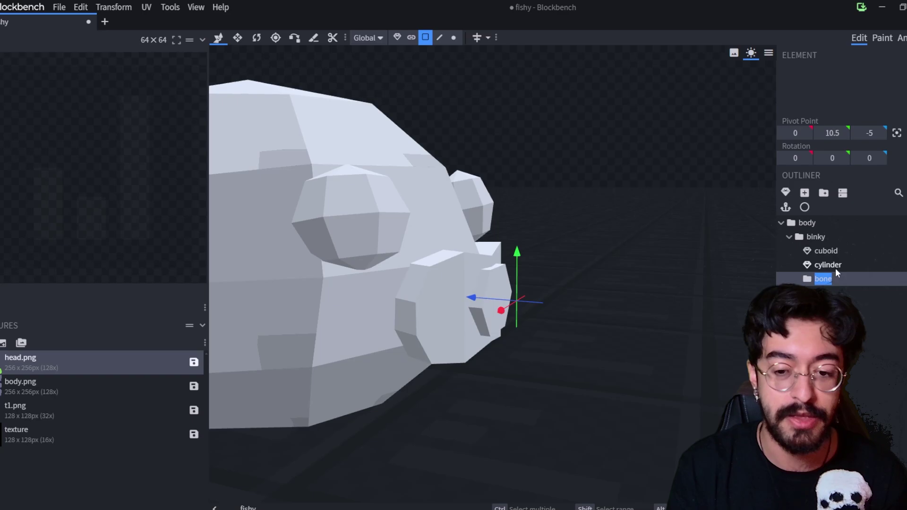
pyautogui.click(832, 292)
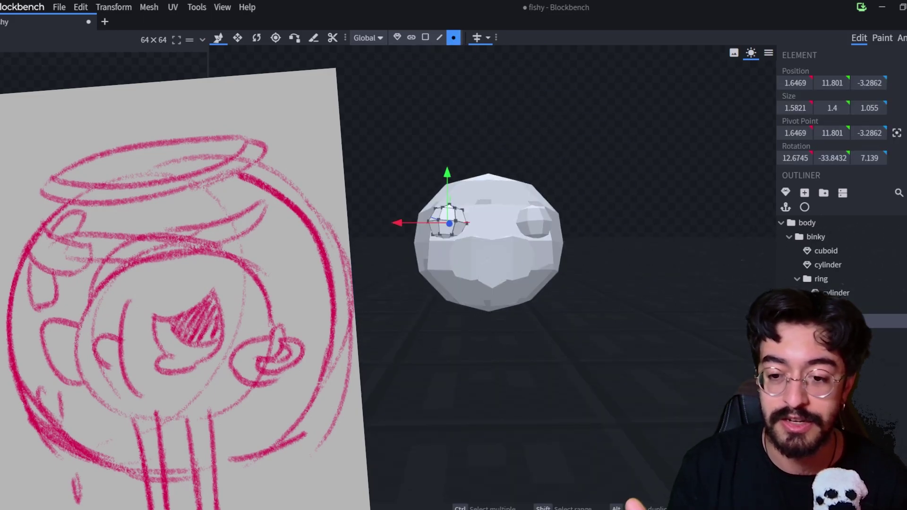
# Create a right-leg group with a thin cylinder mesh, widen the cylinder to about 0.79 and taper its end.
pyautogui.click(825, 195)
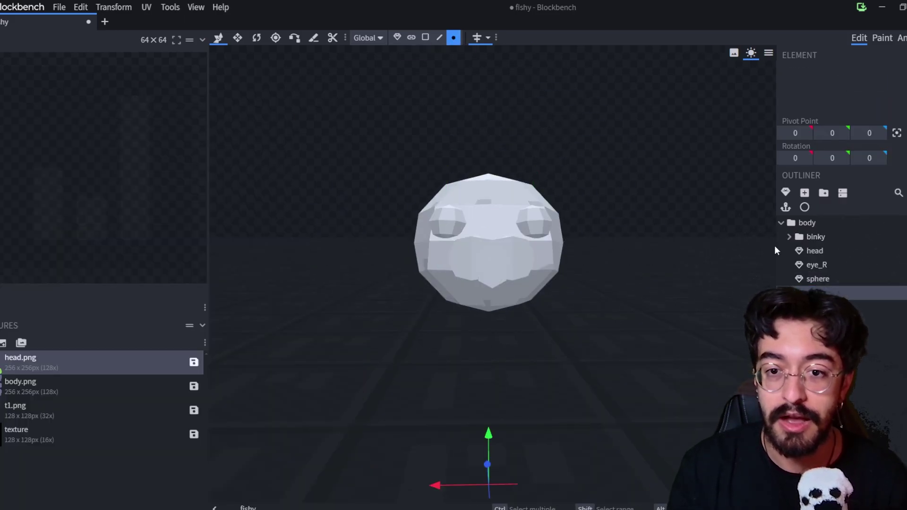
pyautogui.click(786, 193)
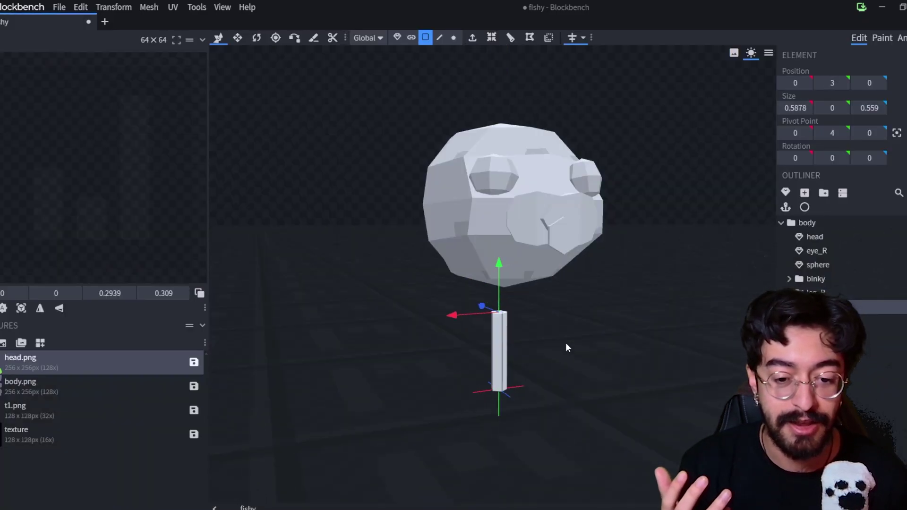
pyautogui.press('s')
pyautogui.moveTo(527, 350); pyautogui.dragTo(540, 353)
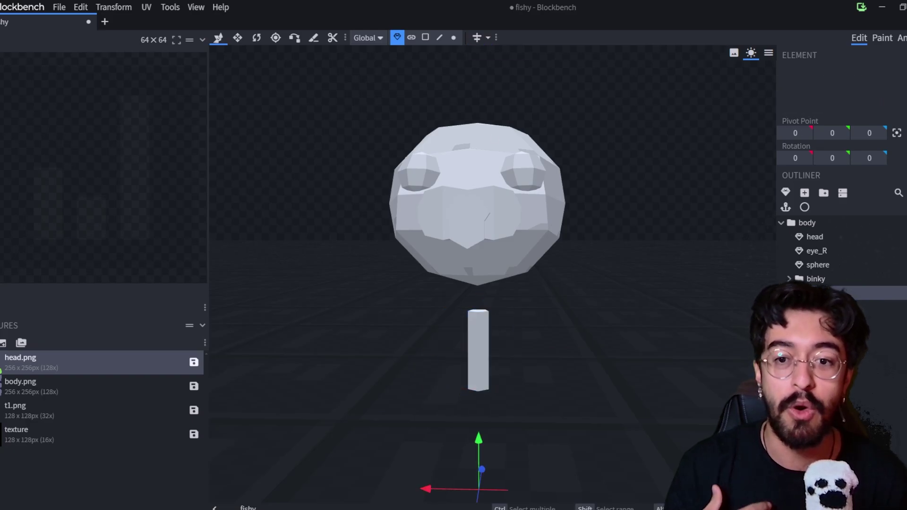
pyautogui.click(526, 270)
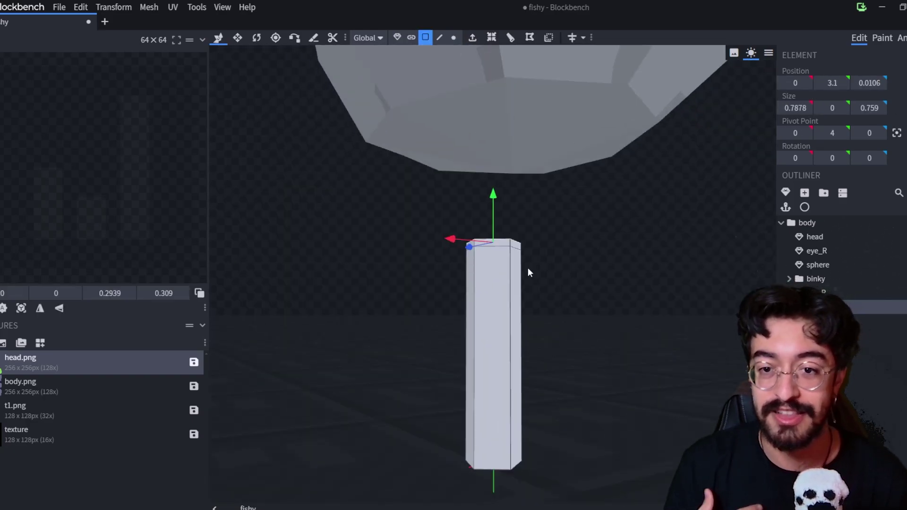
pyautogui.moveTo(526, 269); pyautogui.dragTo(451, 100)
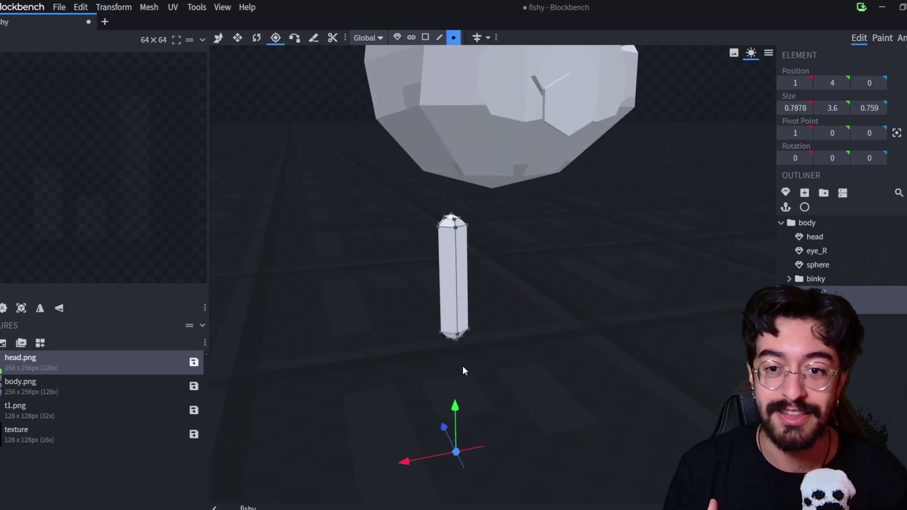
# Raise the leg segment under the head and place a second segment below it at Y 5.5 as the lower leg.
pyautogui.moveTo(543, 189); pyautogui.dragTo(535, 156)
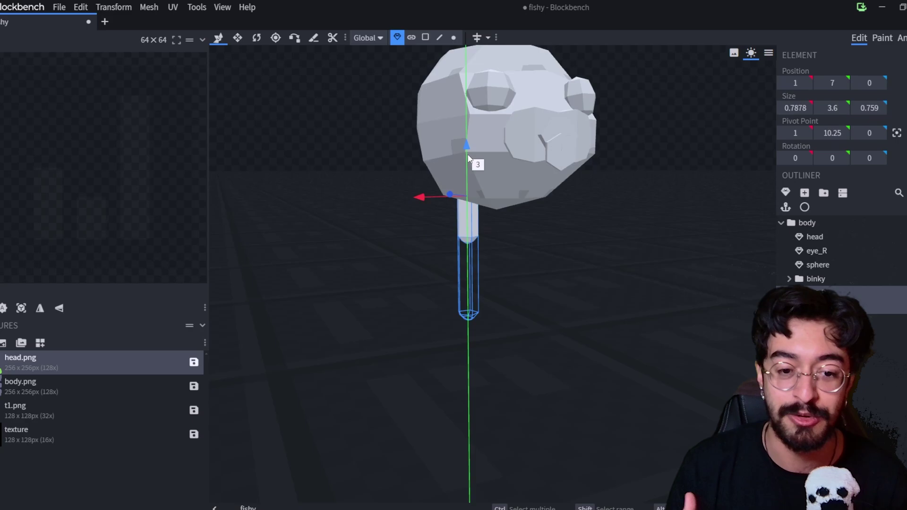
pyautogui.moveTo(442, 294); pyautogui.dragTo(453, 293)
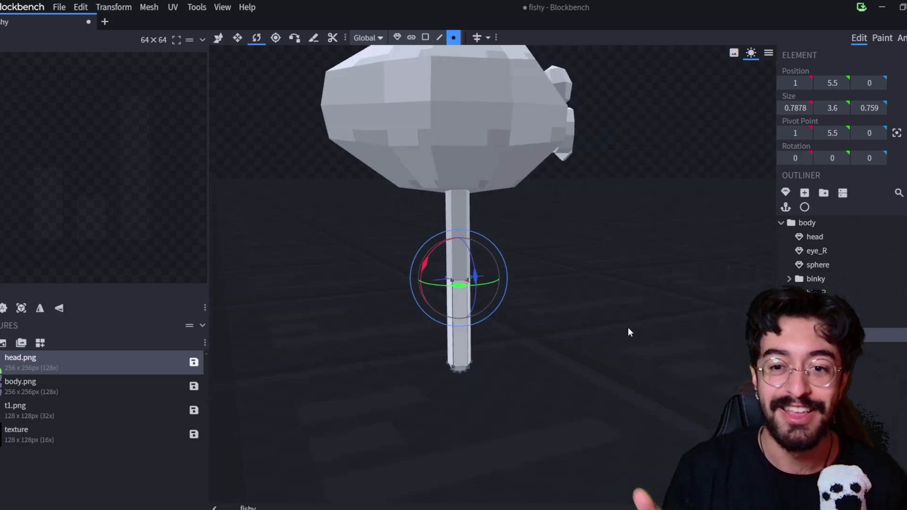
pyautogui.moveTo(451, 315); pyautogui.dragTo(430, 317)
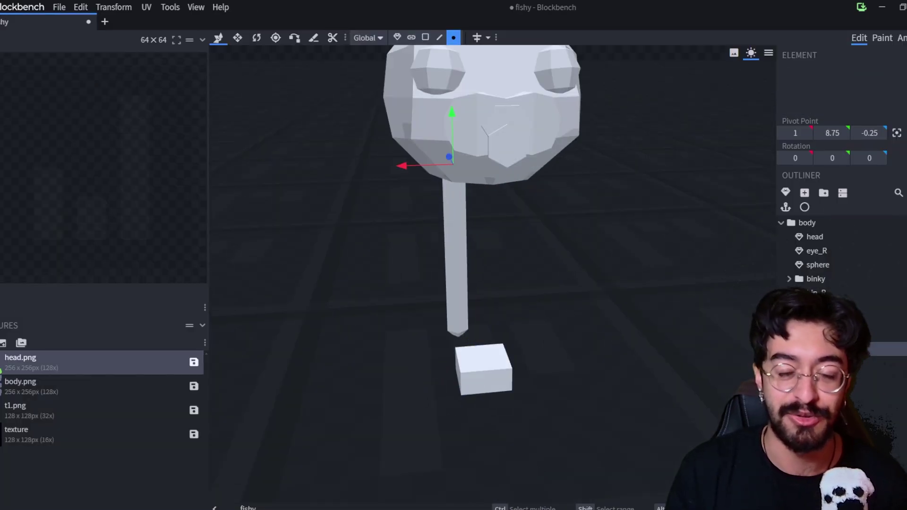
# Position the foot cuboid under the lower leg at Z −0.75 and shape it with a narrowed toe.
pyautogui.scroll(3, 475, 370)
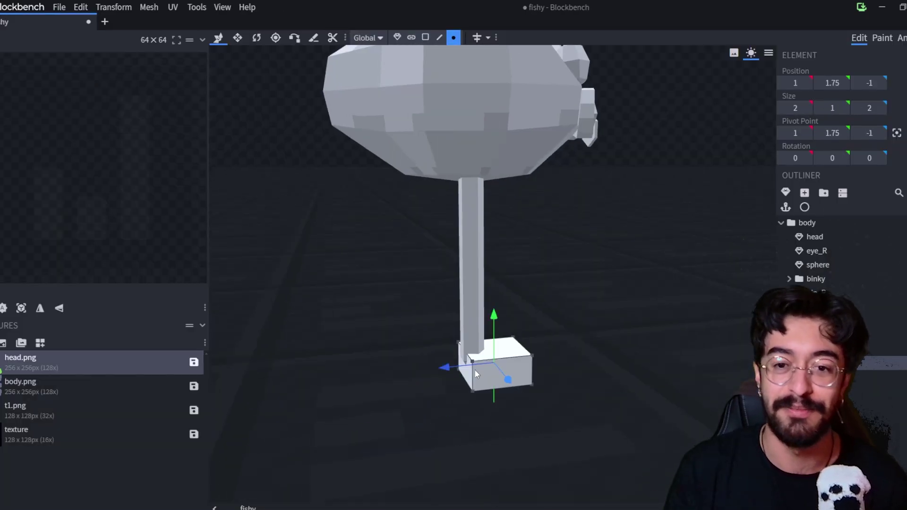
pyautogui.moveTo(475, 369); pyautogui.dragTo(573, 384)
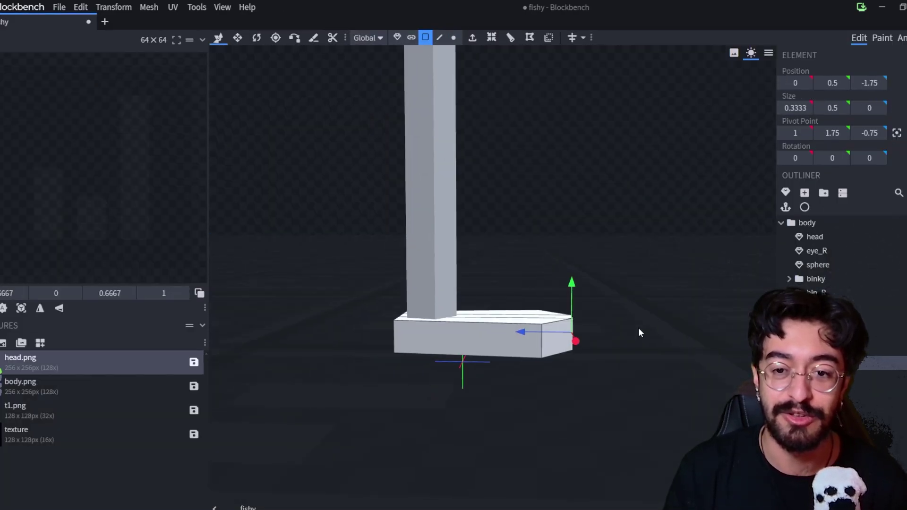
pyautogui.moveTo(453, 349); pyautogui.dragTo(516, 397)
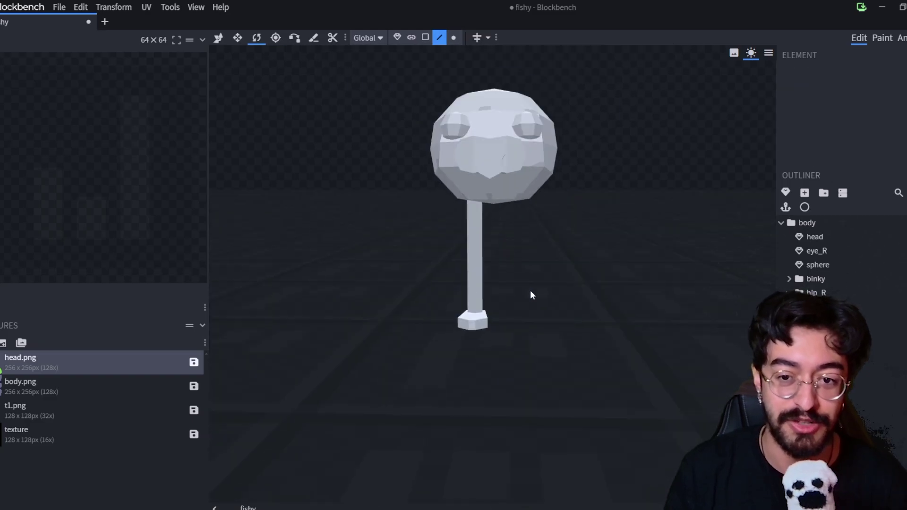
# Set up the right fin mesh beside the head, rotated −90° on X, and start adding another mesh to the body.
pyautogui.moveTo(530, 290); pyautogui.dragTo(599, 333)
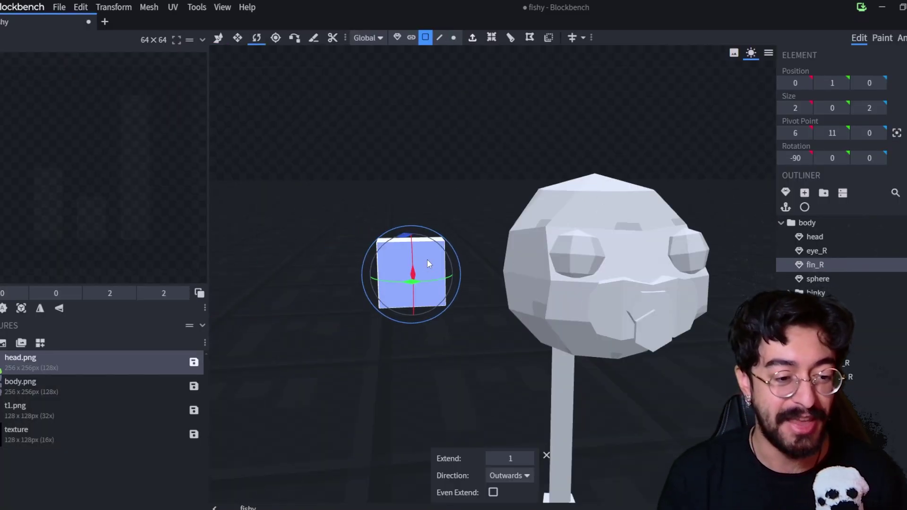
pyautogui.click(826, 267)
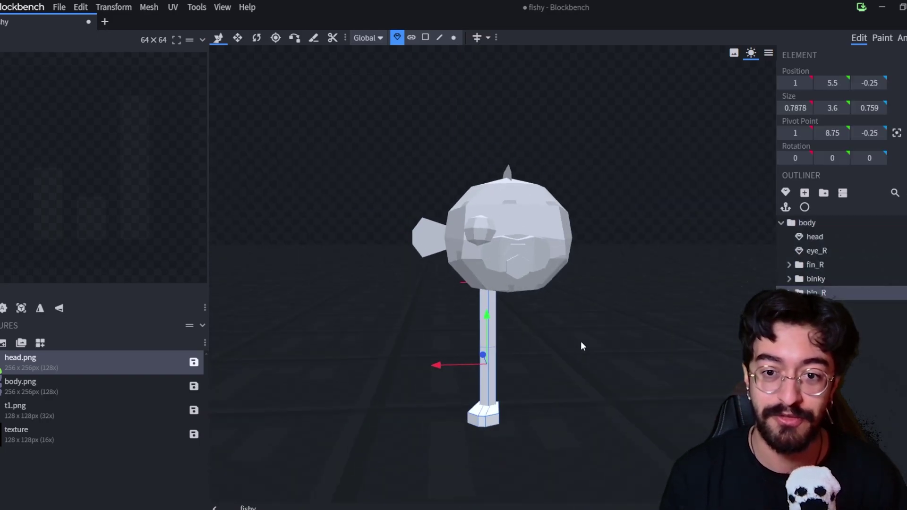
pyautogui.click(786, 193)
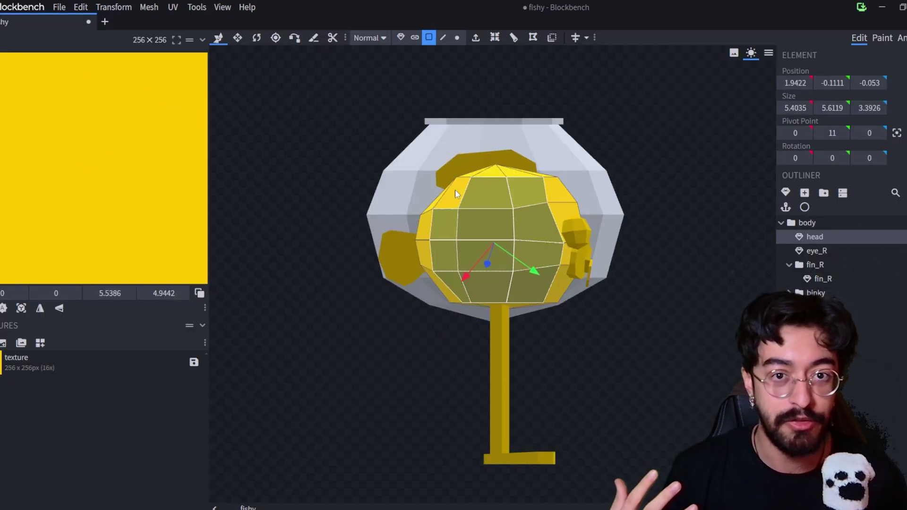
# Unwrap the curved pacifier shield's faces into separate UV islands on the 256 × 256 texture.
pyautogui.click(200, 230)
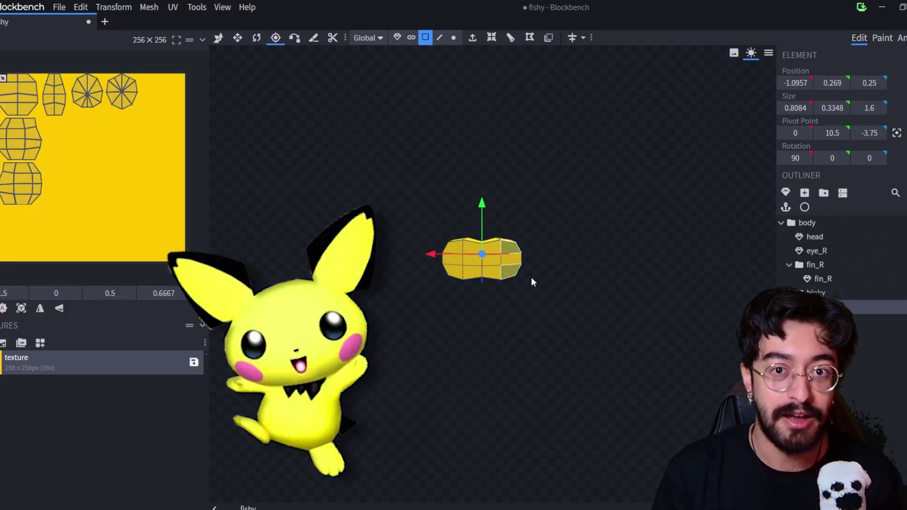
pyautogui.rightClick(494, 264)
pyautogui.click(519, 251)
pyautogui.rightClick(482, 268)
pyautogui.click(511, 331)
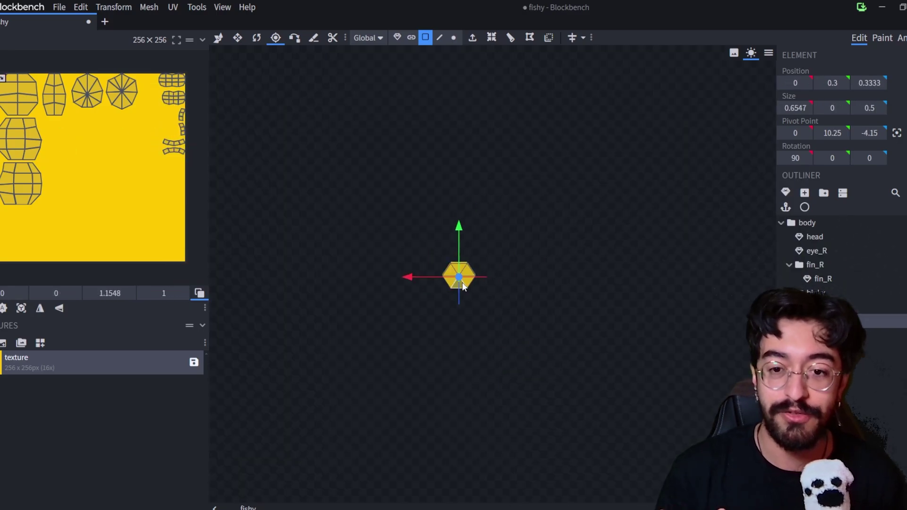
# Unwrap the hexagonal pacifier cylinder and the ring cylinder into their own compact UV islands.
pyautogui.rightClick(464, 277)
pyautogui.click(516, 174)
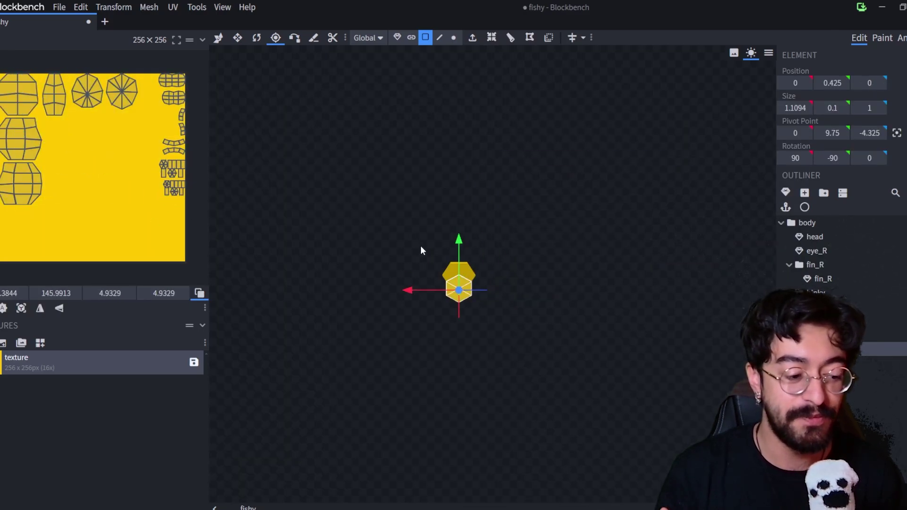
pyautogui.rightClick(444, 354)
pyautogui.click(519, 174)
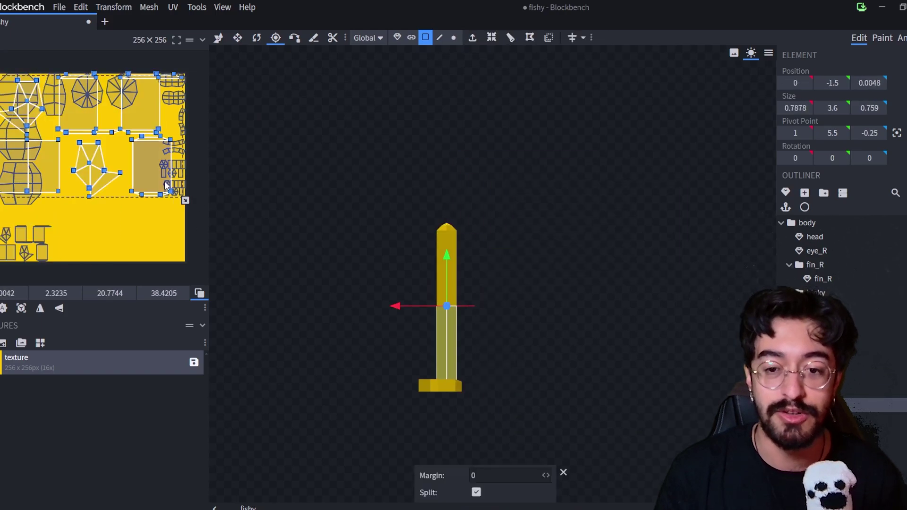
# Unwrap the lower leg with margin 0 and Split enabled, and select the UVs of all the model's meshes together.
pyautogui.rightClick(439, 330)
pyautogui.click(565, 149)
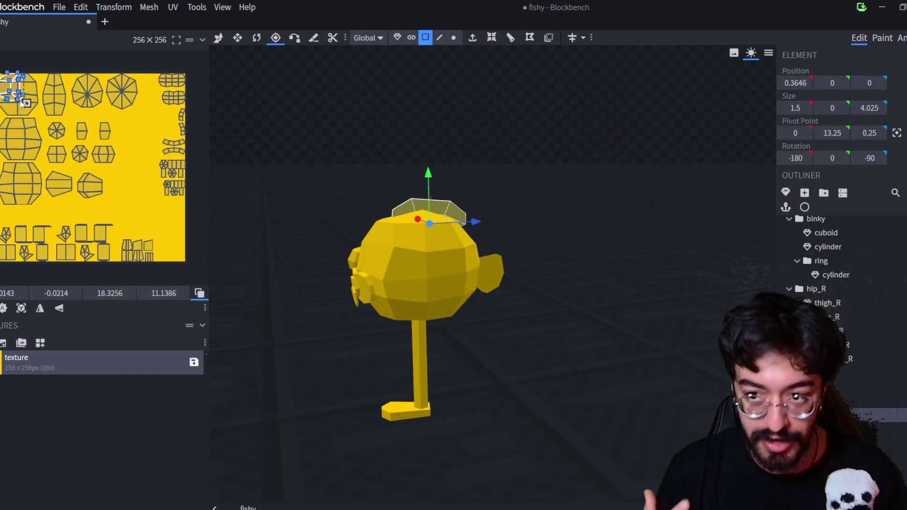
pyautogui.hotkey('ctrl', 'a')
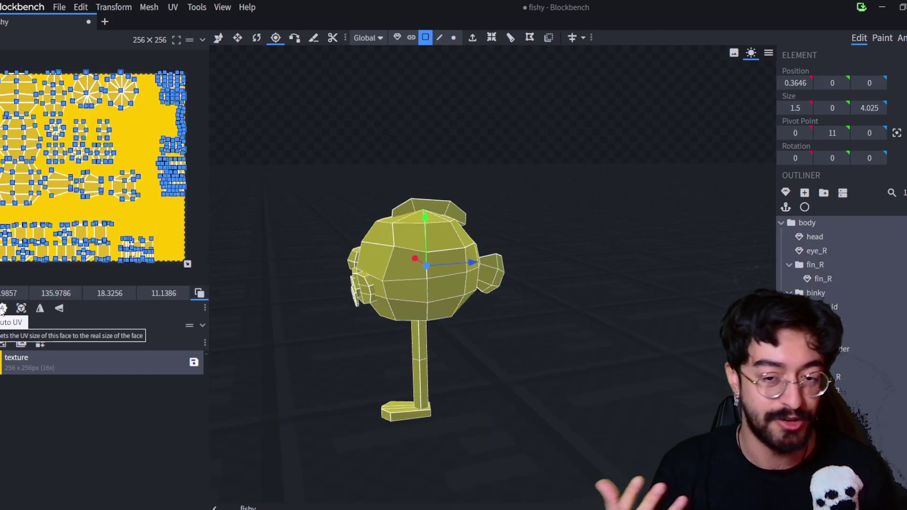
pyautogui.rightClick(152, 113)
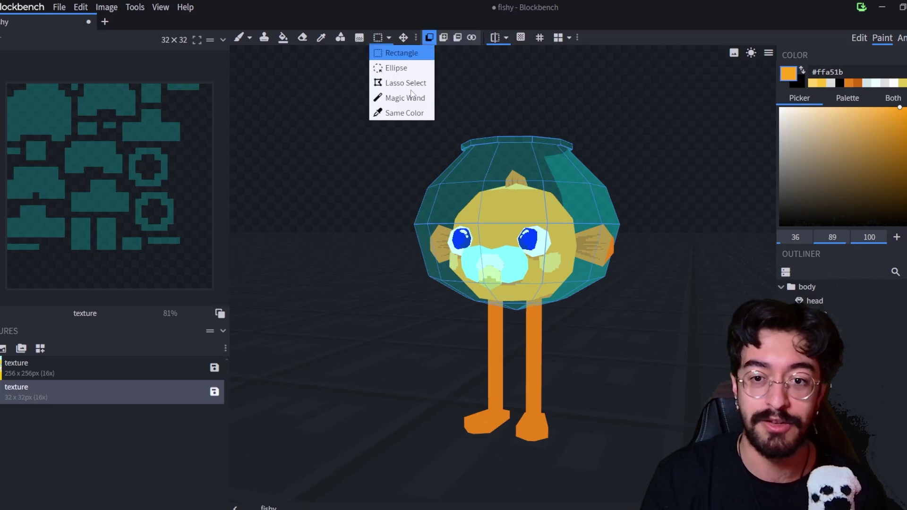
# Recolour the fishbowl texture as translucent white glass and brush faint #ffffff highlight patches onto its faces.
pyautogui.click(449, 67)
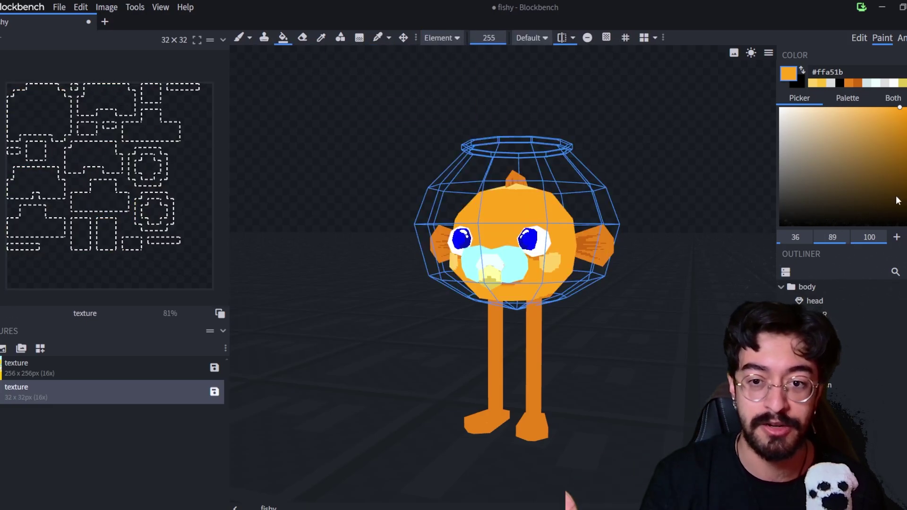
pyautogui.moveTo(492, 40); pyautogui.dragTo(495, 46)
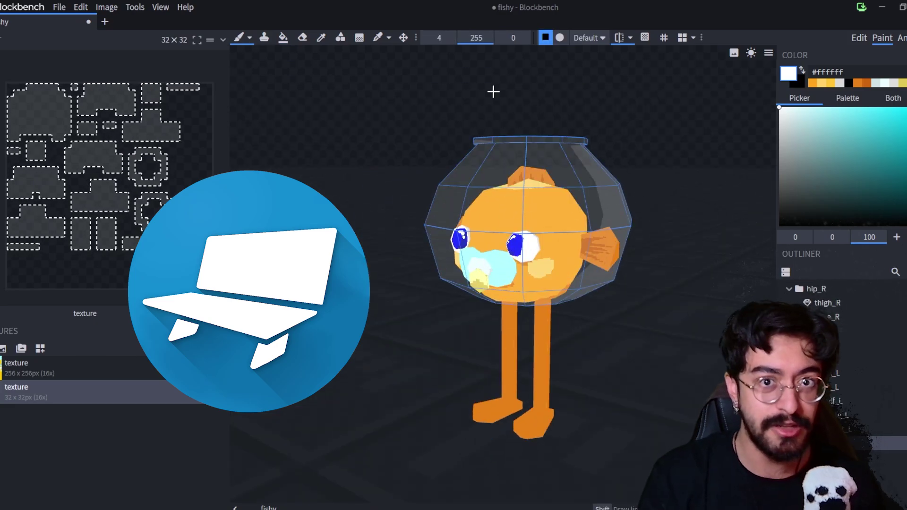
pyautogui.moveTo(473, 165); pyautogui.dragTo(560, 166)
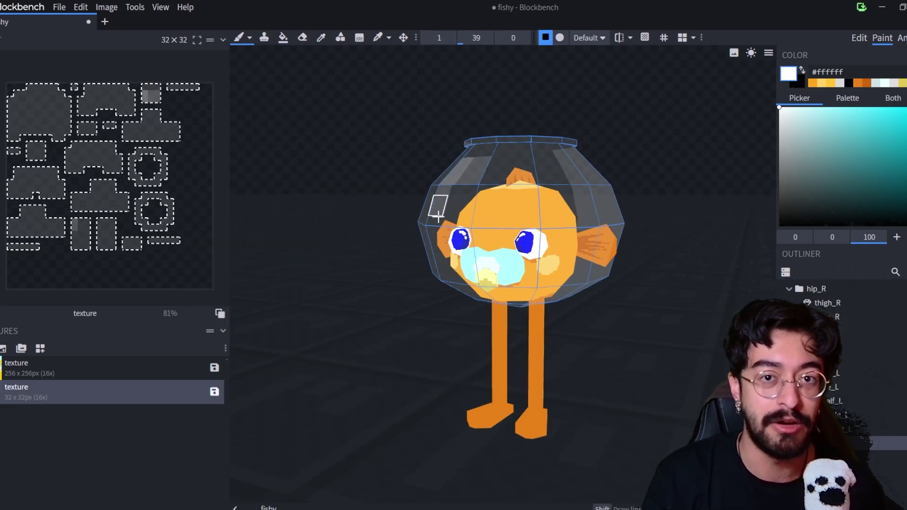
pyautogui.moveTo(439, 217)
pyautogui.mouseDown()
pyautogui.moveTo(473, 284)
pyautogui.moveTo(489, 356)
pyautogui.moveTo(613, 162)
pyautogui.moveTo(546, 191)
pyautogui.moveTo(652, 338)
pyautogui.moveTo(650, 370)
pyautogui.mouseUp()
# Create a texture template at 32x pixel density with a translucent blue colour for the selected bowl-shaped mesh.
pyautogui.press('Tab')
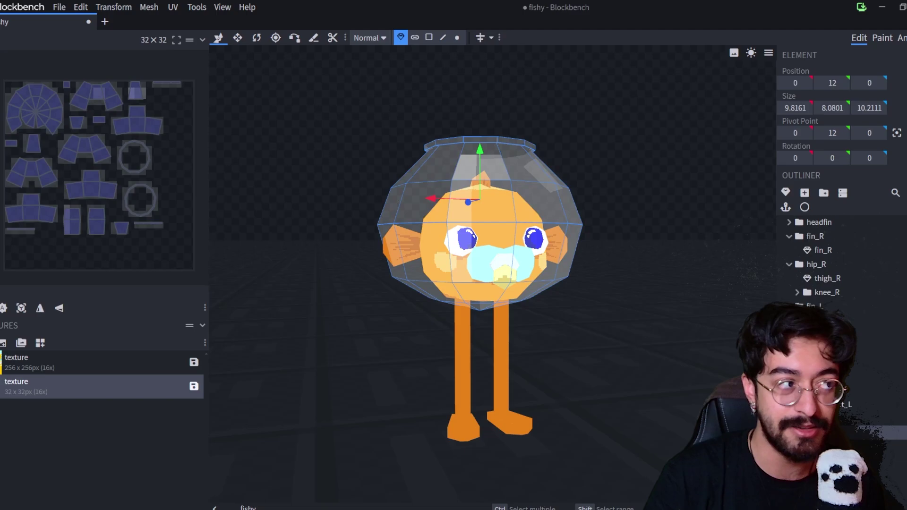
pyautogui.moveTo(586, 222); pyautogui.dragTo(614, 214)
pyautogui.press('s')
pyautogui.moveTo(487, 188); pyautogui.dragTo(488, 190)
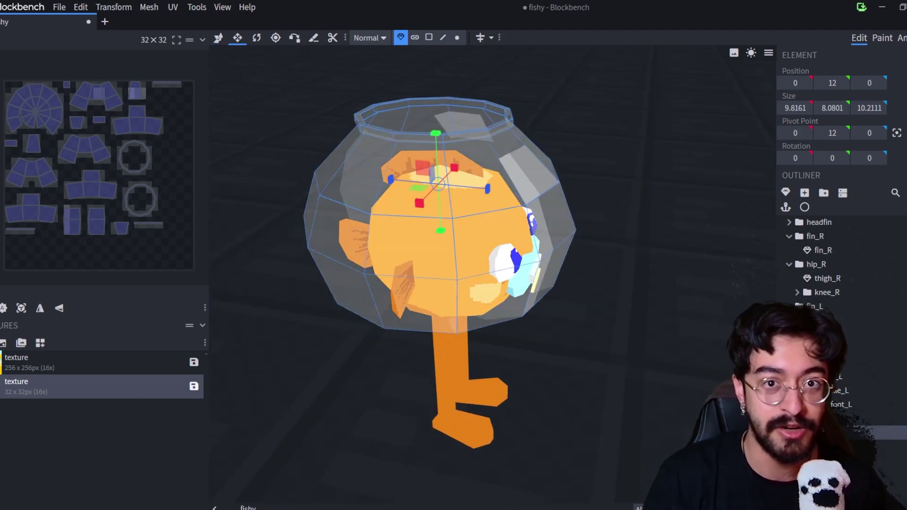
pyautogui.rightClick(558, 202)
pyautogui.click(57, 404)
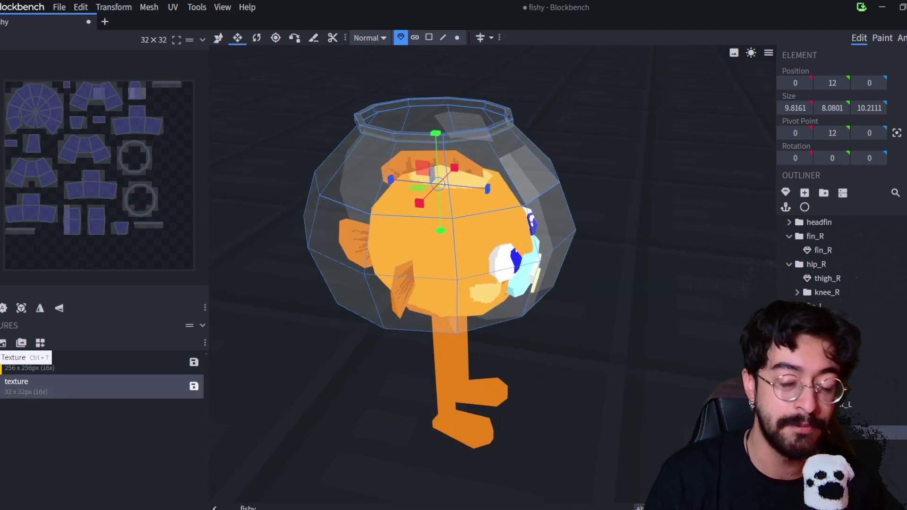
pyautogui.click(3, 343)
pyautogui.click(526, 100)
pyautogui.click(452, 100)
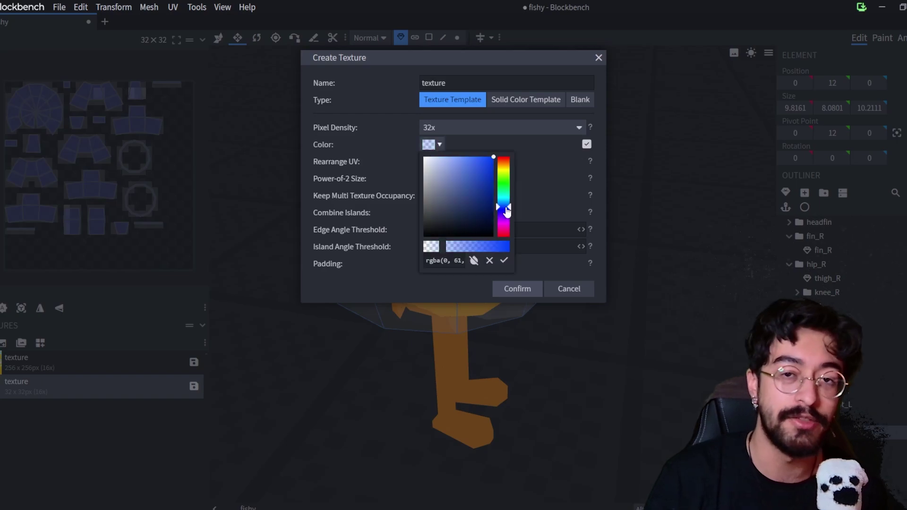
pyautogui.click(521, 294)
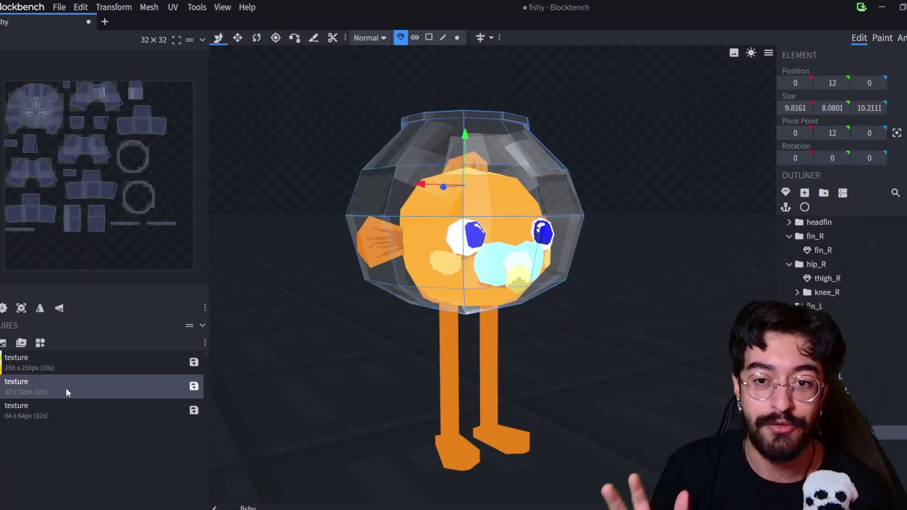
# Isolate the bowl-shaped mesh and clear the painted areas from its new 64 × 64 texture.
pyautogui.rightClick(463, 191)
pyautogui.press('Escape')
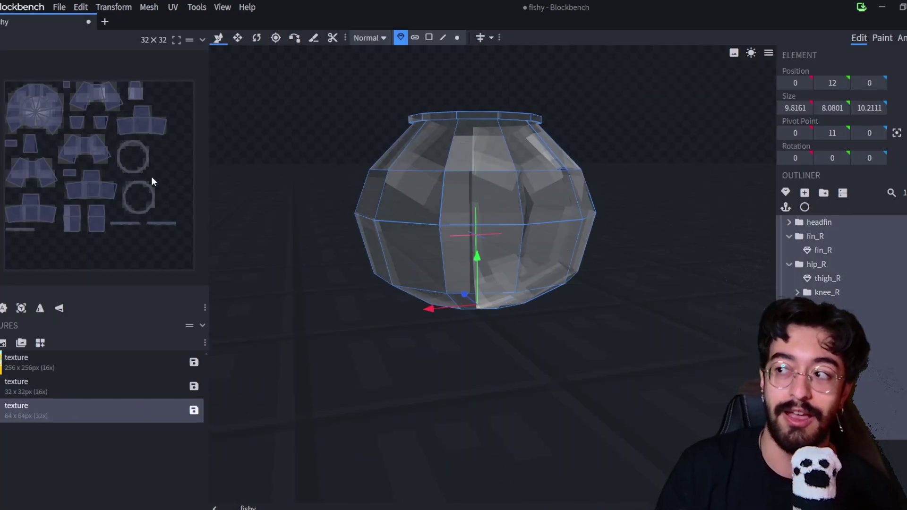
pyautogui.press('2')
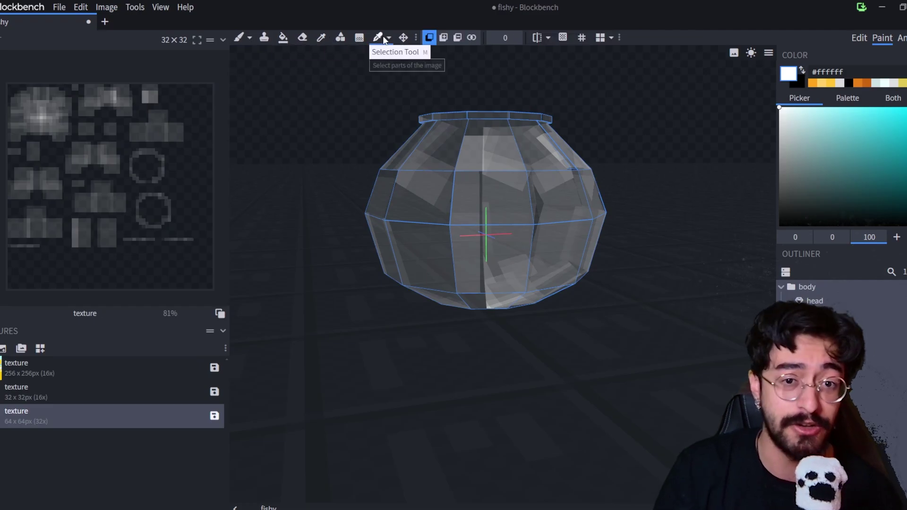
pyautogui.click(80, 7)
pyautogui.click(97, 153)
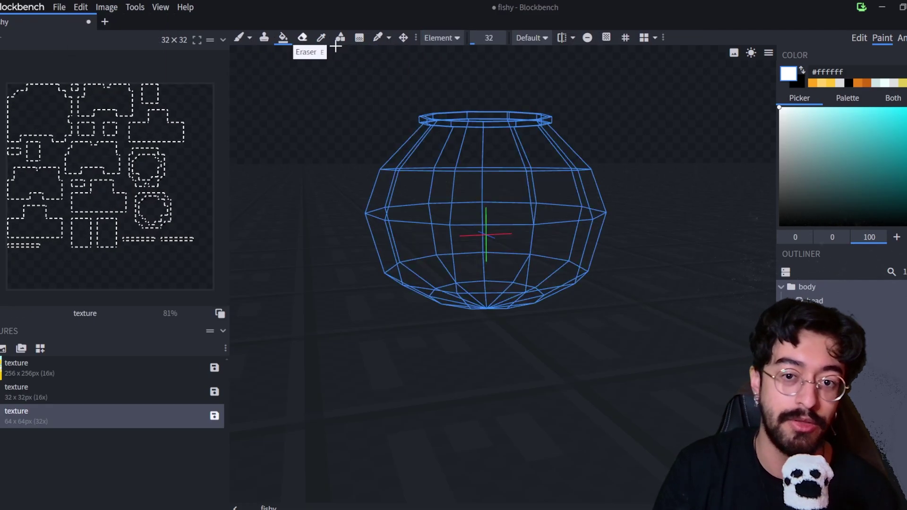
pyautogui.click(77, 182)
# Select the entire 64 × 64 texture and fill it with translucent light blue #6dc7ff as water.
pyautogui.moveTo(265, 283); pyautogui.dragTo(302, 244)
pyautogui.hotkey('ctrl', 'z')
pyautogui.click(106, 7)
pyautogui.moveTo(80, 7)
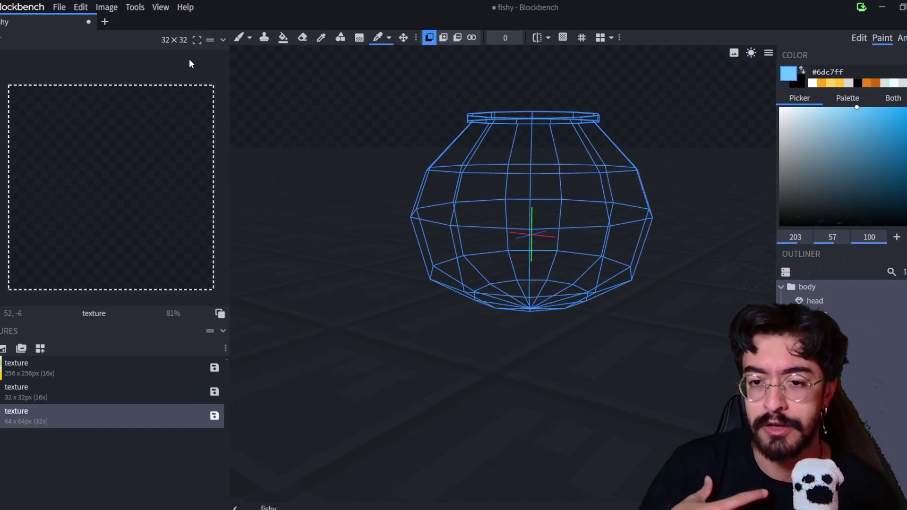
pyautogui.click(393, 273)
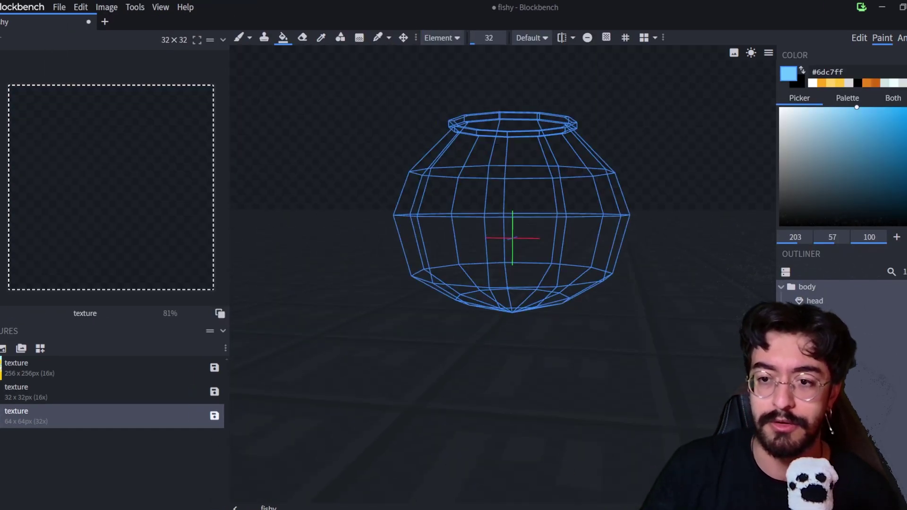
pyautogui.click(115, 184)
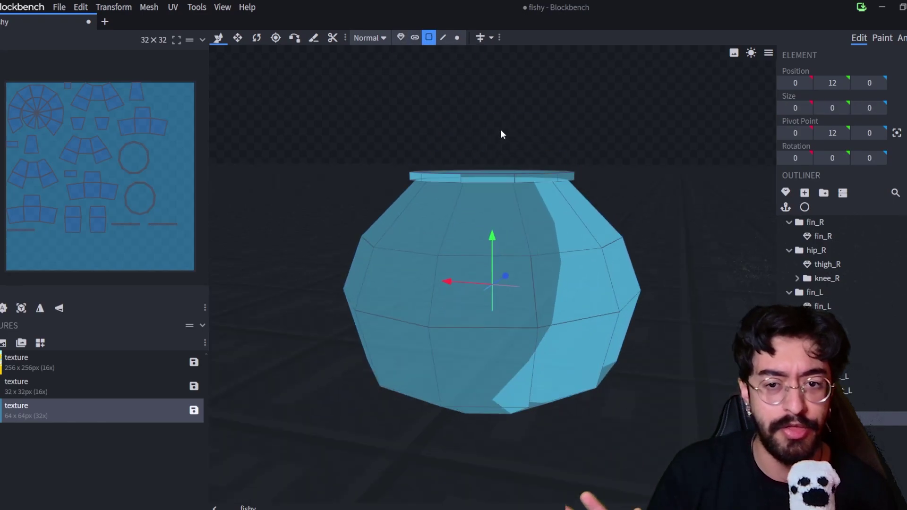
# Remove the rim from the blue water mesh and close its open top by extruding the edge loop and merging it at the centre.
pyautogui.click(523, 184)
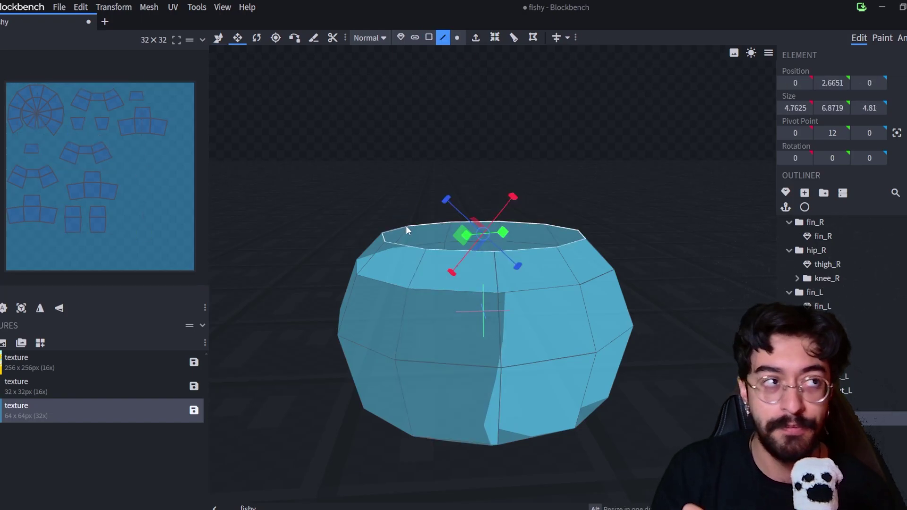
pyautogui.press('e')
pyautogui.rightClick(487, 326)
pyautogui.click(671, 312)
pyautogui.press('v')
pyautogui.click(370, 38)
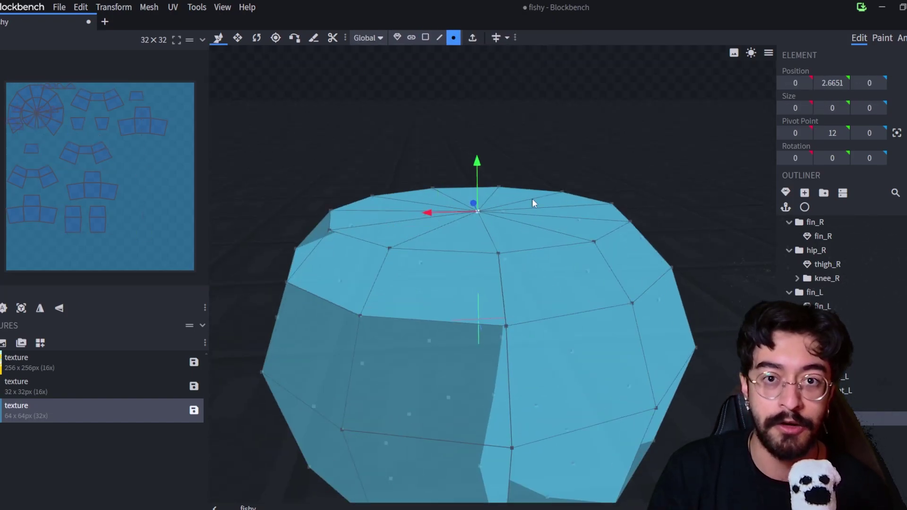
# Shrink the water mesh inside the bowl to 9.6161 × 6.9151 × 10.0111 and set its transparency render order to Behind.
pyautogui.scroll(-3, 615, 285)
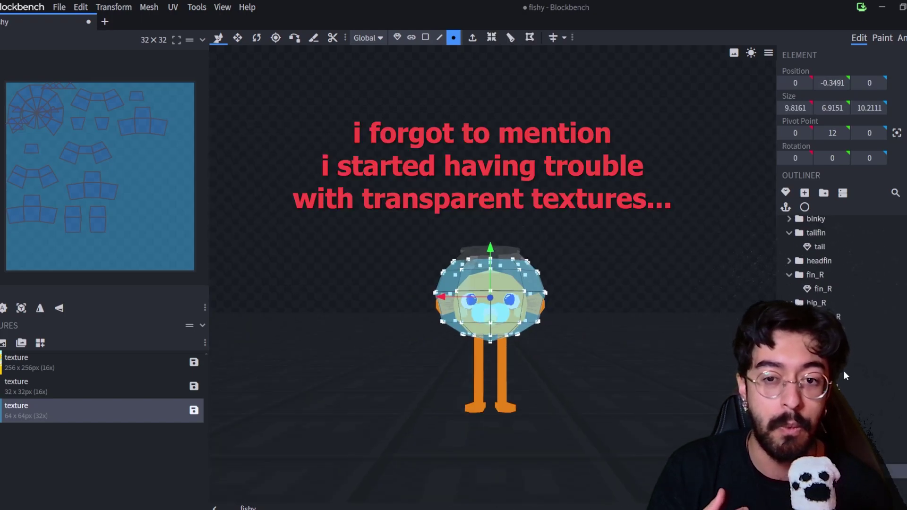
pyautogui.scroll(3, 653, 311)
pyautogui.moveTo(653, 311); pyautogui.dragTo(500, 313)
pyautogui.rightClick(472, 268)
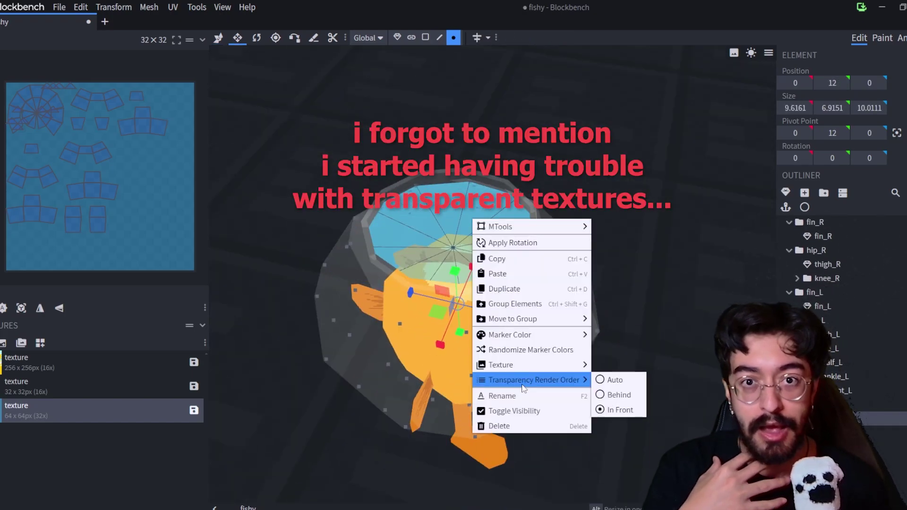
pyautogui.click(614, 395)
pyautogui.moveTo(671, 407); pyautogui.dragTo(639, 342)
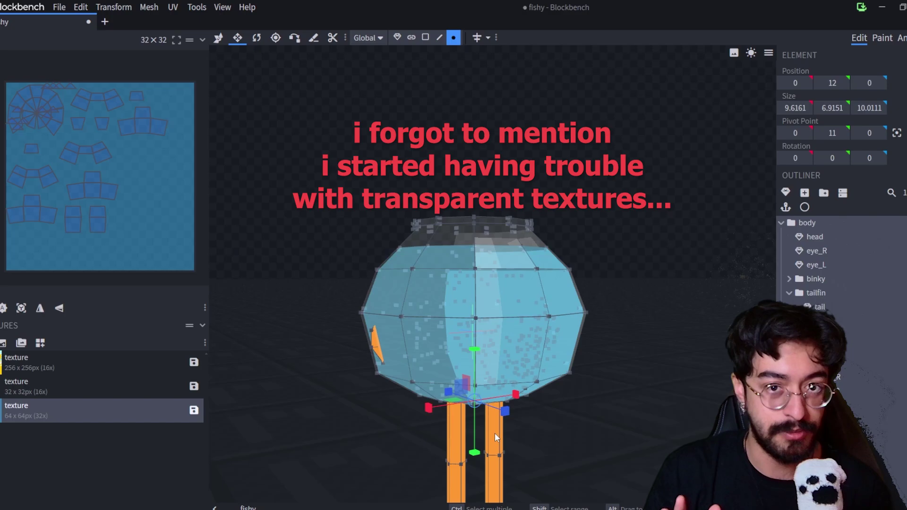
# Try the In Front and Behind transparency render orders on all the model's parts together.
pyautogui.rightClick(494, 433)
pyautogui.click(645, 409)
pyautogui.rightClick(500, 433)
pyautogui.moveTo(559, 379)
pyautogui.click(655, 397)
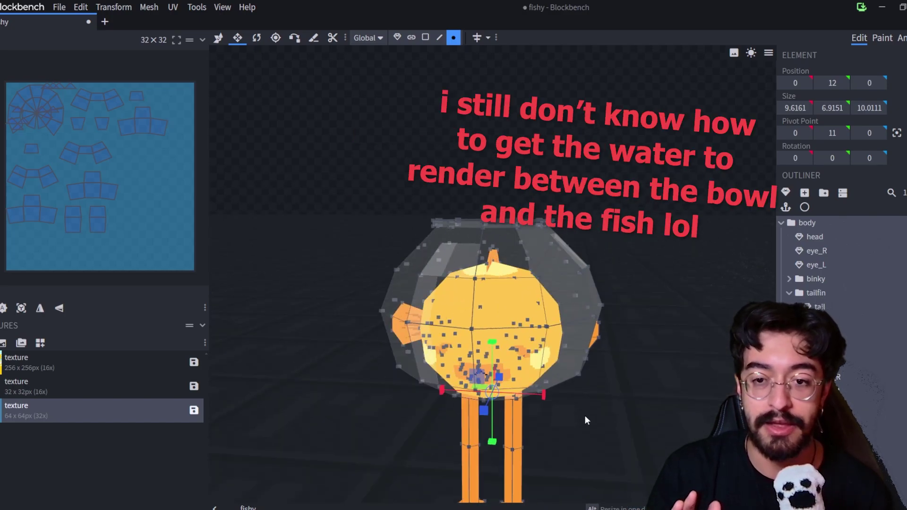
# Select the fish's body parts without the bowl and water, and adjust their transparency render order.
pyautogui.moveTo(641, 407); pyautogui.dragTo(723, 359)
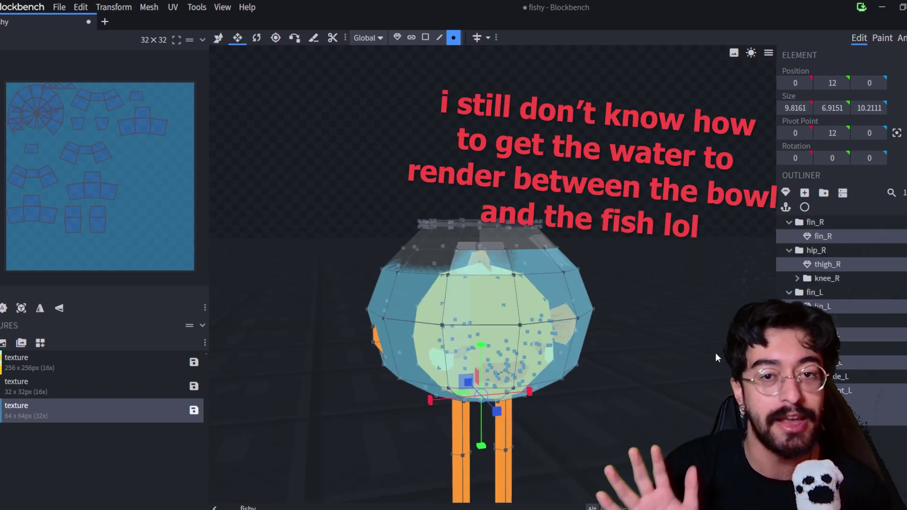
pyautogui.scroll(5, 846, 246)
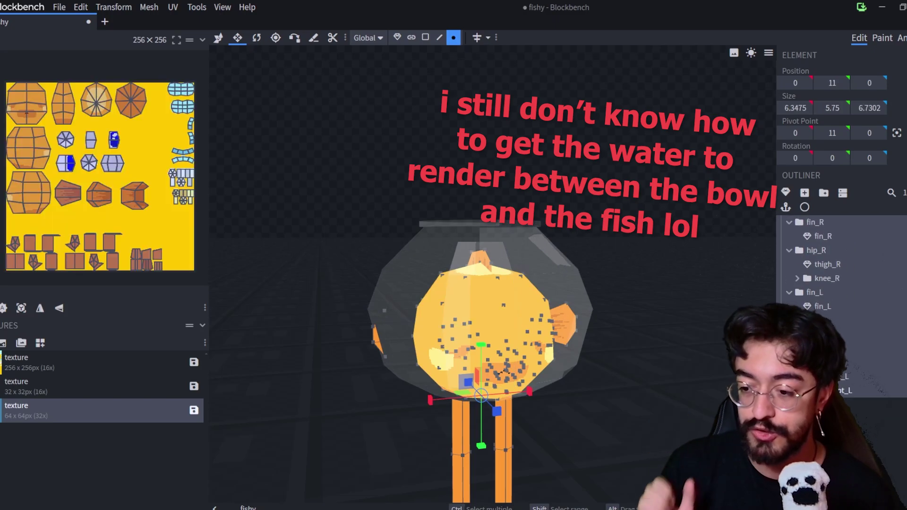
pyautogui.rightClick(704, 415)
pyautogui.moveTo(726, 365)
pyautogui.click(852, 382)
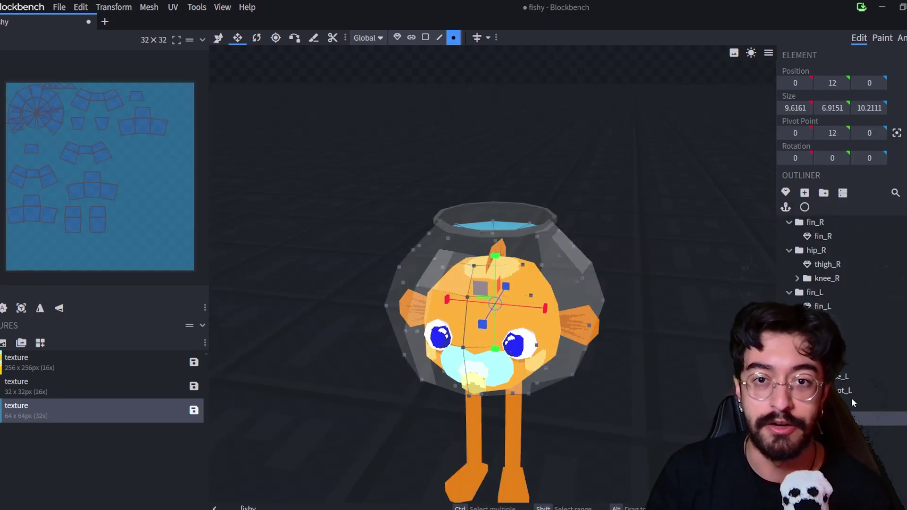
# Try different transparency render orders on the water mesh and the surrounding bowl mesh.
pyautogui.rightClick(851, 398)
pyautogui.click(851, 381)
pyautogui.rightClick(719, 368)
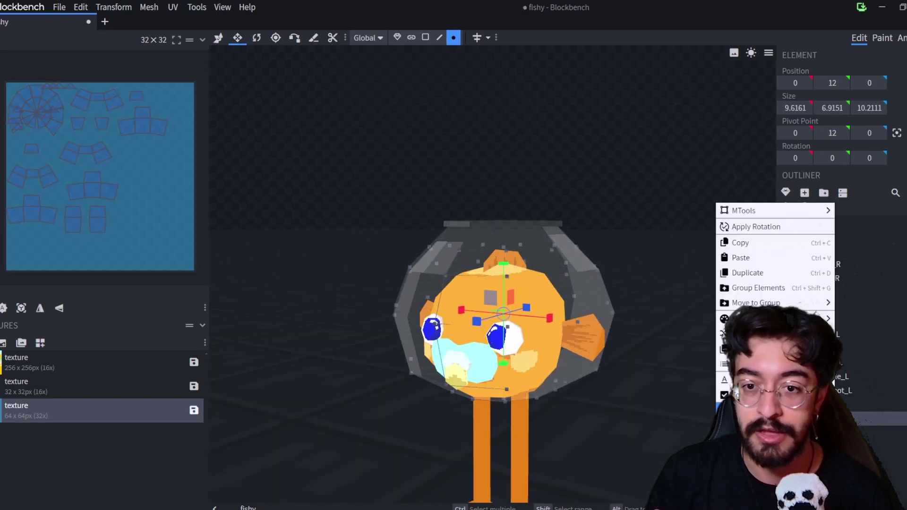
pyautogui.moveTo(718, 369); pyautogui.dragTo(625, 378)
pyautogui.rightClick(706, 357)
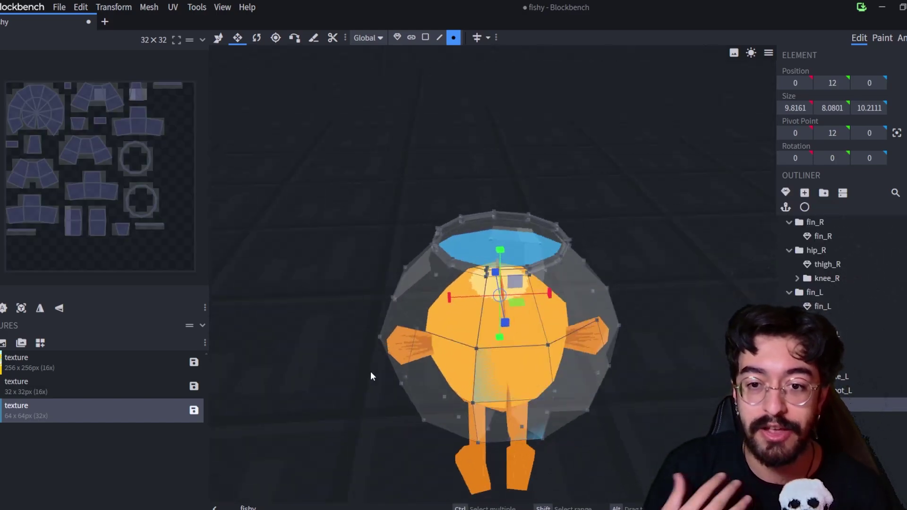
# Select the upper side ring of faces on the isolated water mesh and remove the water from the bowl.
pyautogui.moveTo(370, 375); pyautogui.dragTo(717, 381)
pyautogui.click(425, 37)
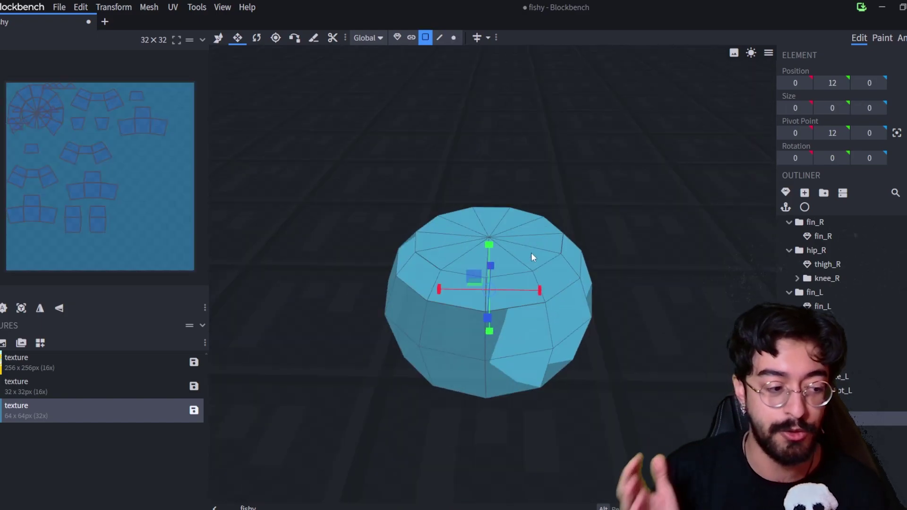
pyautogui.click(532, 255)
pyautogui.click(457, 294)
pyautogui.doubleClick(454, 306)
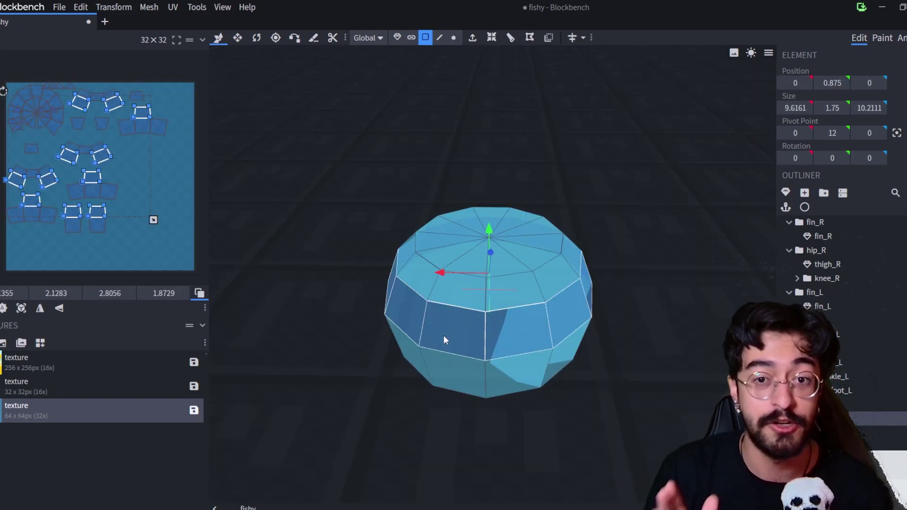
pyautogui.press('Delete')
# Select the ring of side faces just above the middle of the fishbowl mesh.
pyautogui.click(523, 284)
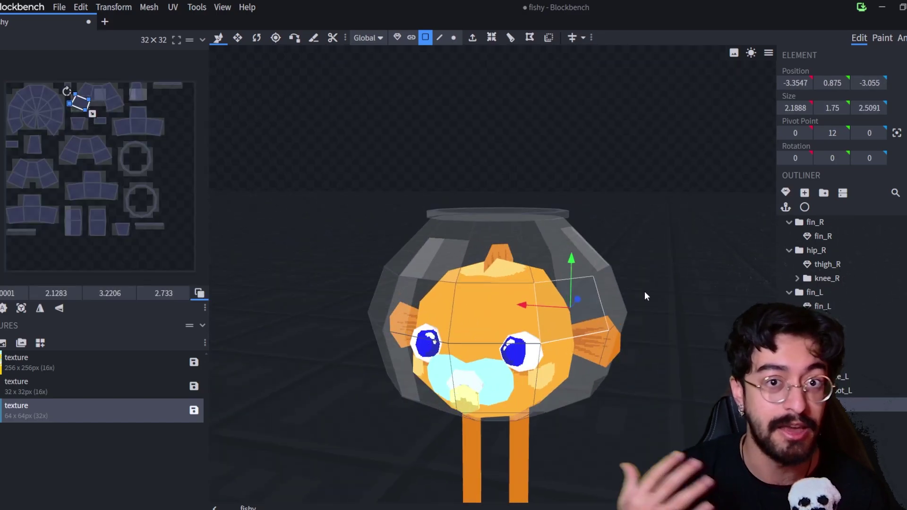
pyautogui.moveTo(478, 310)
pyautogui.mouseDown()
pyautogui.moveTo(470, 435)
pyautogui.moveTo(233, 118)
pyautogui.mouseUp()
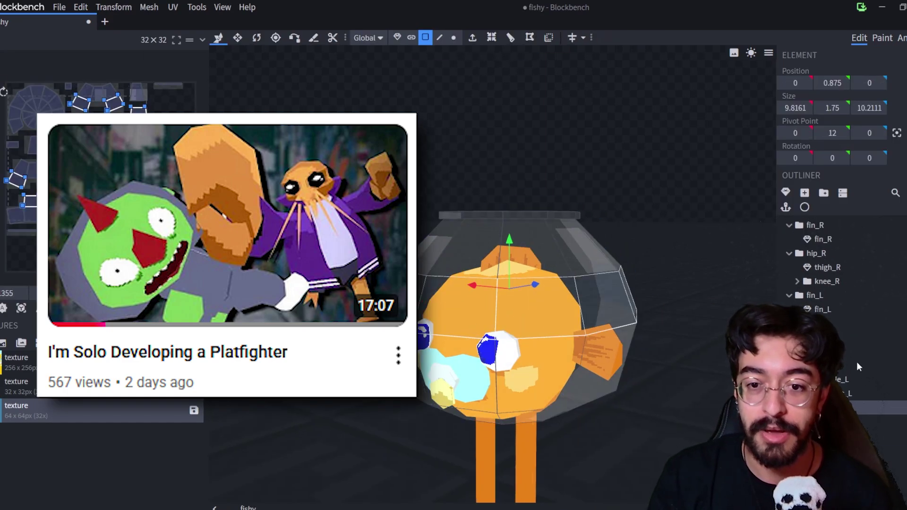
pyautogui.moveTo(648, 358)
pyautogui.mouseDown()
pyautogui.moveTo(518, 418)
pyautogui.moveTo(649, 274)
pyautogui.mouseUp()
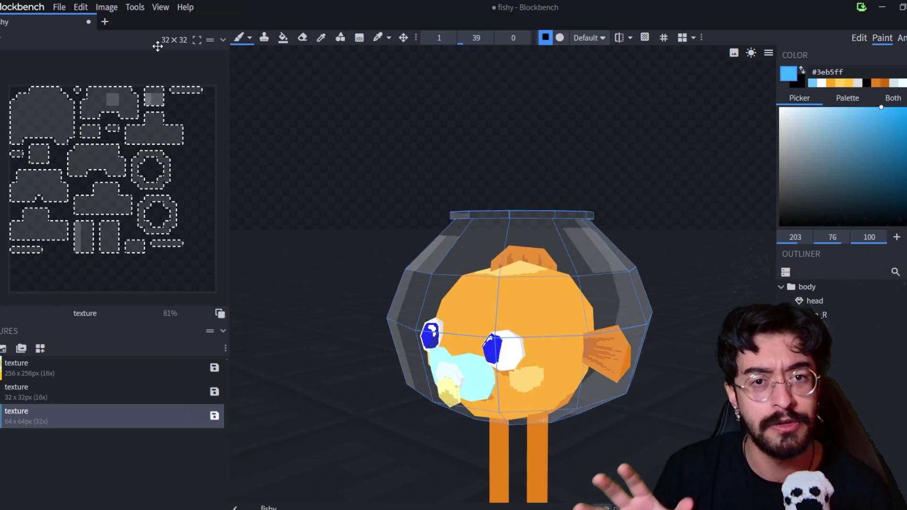
# Clear the pixel selection on the bowl's 32 × 32 texture and choose white at opacity 128 for face filling.
pyautogui.press('m')
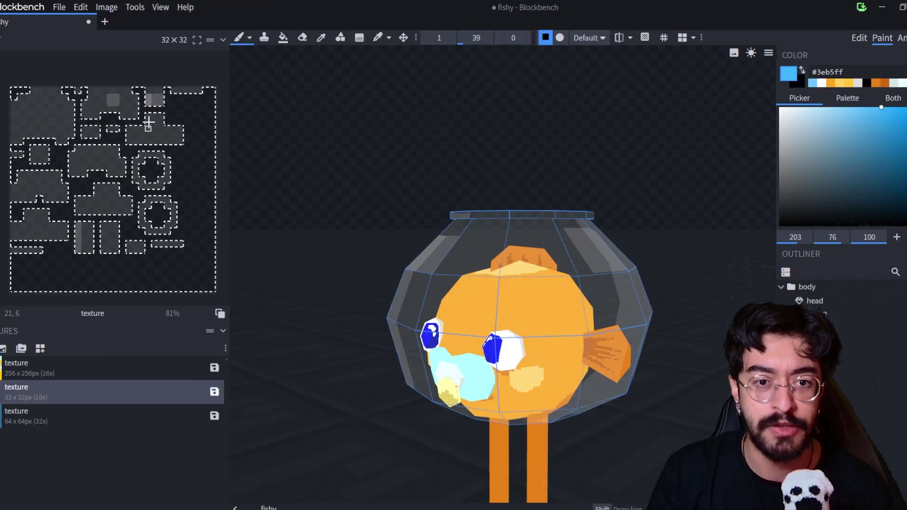
pyautogui.click(81, 7)
pyautogui.click(112, 156)
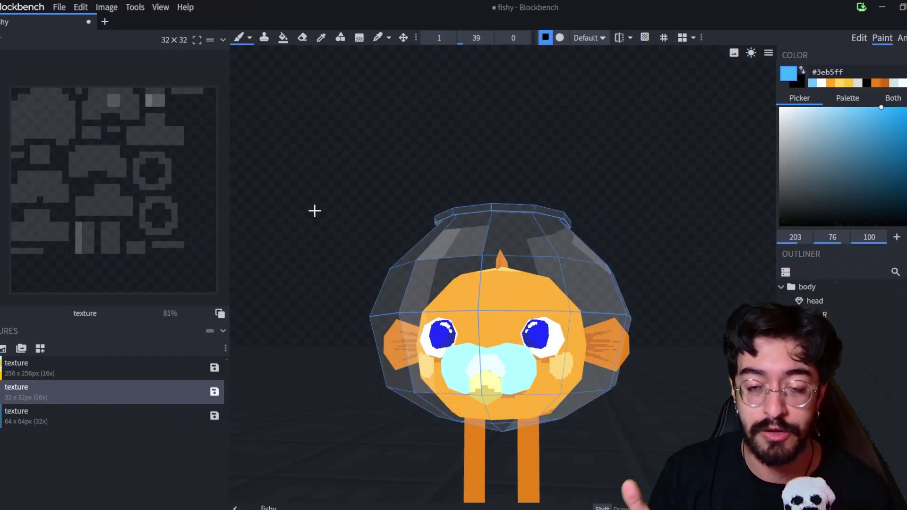
pyautogui.moveTo(314, 211); pyautogui.dragTo(628, 100)
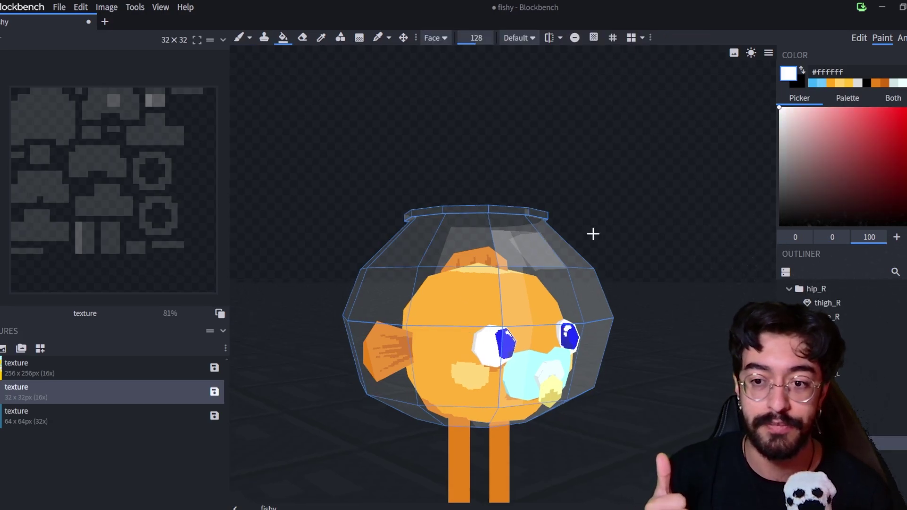
pyautogui.moveTo(593, 234); pyautogui.dragTo(373, 52)
pyautogui.moveTo(401, 299); pyautogui.dragTo(652, 321)
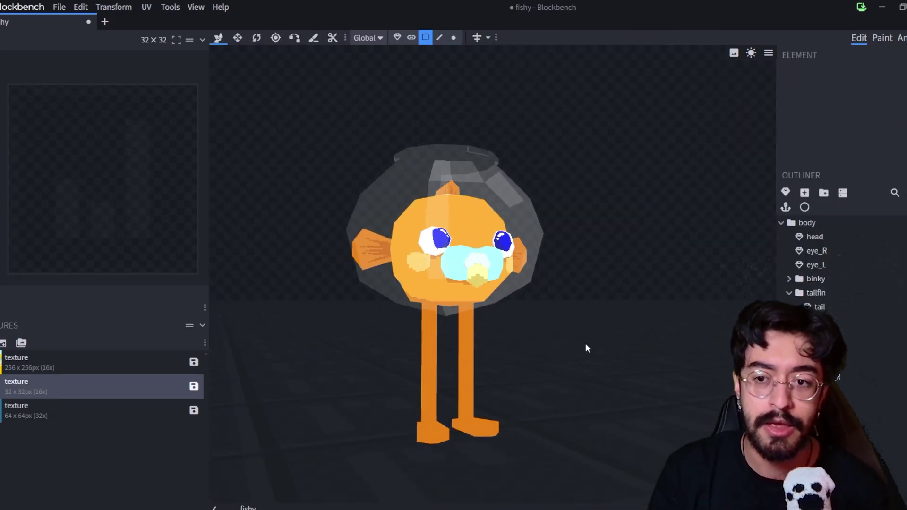
# Add a locator named foot_IK_R at the right ankle, beside the foot_R mesh, and move it to 1.0739, 2, -0.2381.
pyautogui.moveTo(587, 348); pyautogui.dragTo(609, 331)
pyautogui.click(451, 340)
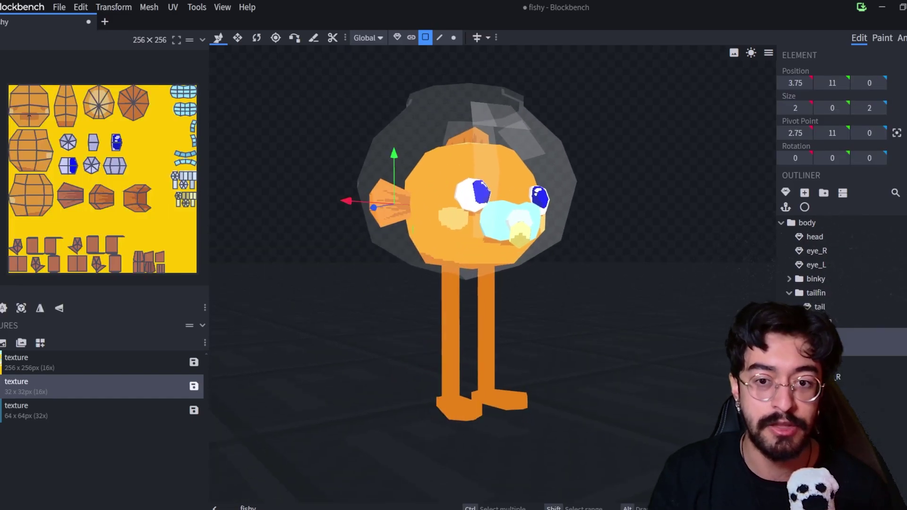
pyautogui.rightClick(822, 363)
pyautogui.click(748, 235)
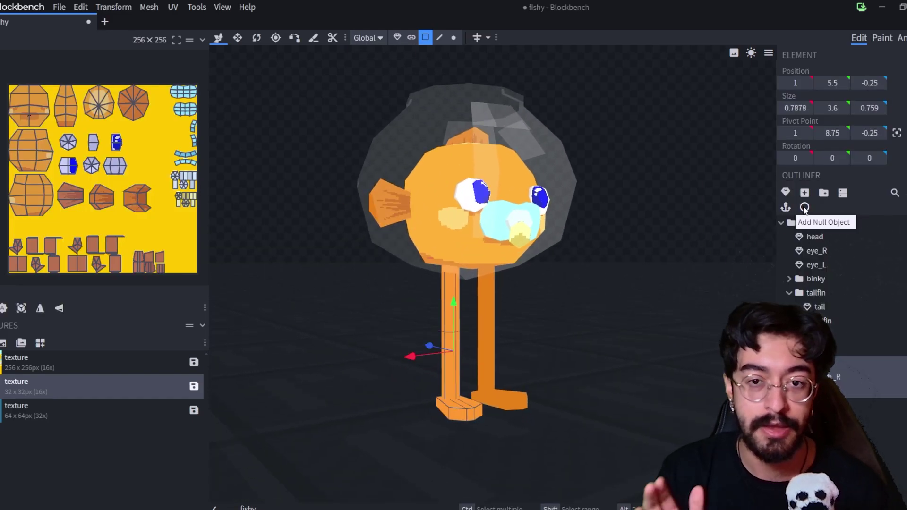
pyautogui.hotkey('ctrl', 'z')
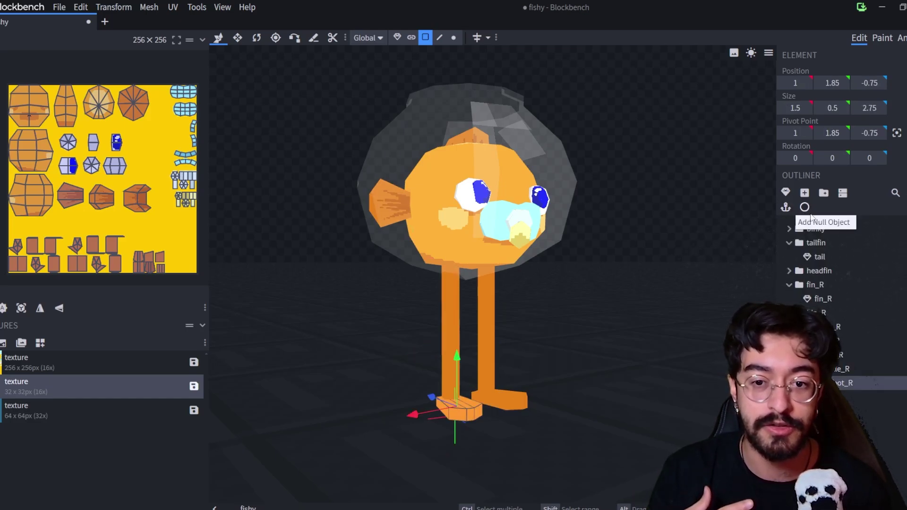
pyautogui.click(786, 207)
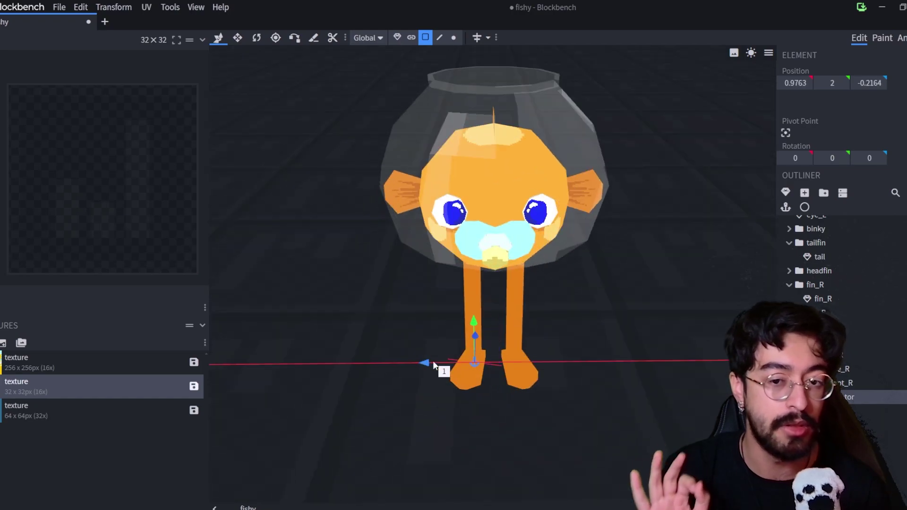
pyautogui.moveTo(433, 361); pyautogui.dragTo(439, 365)
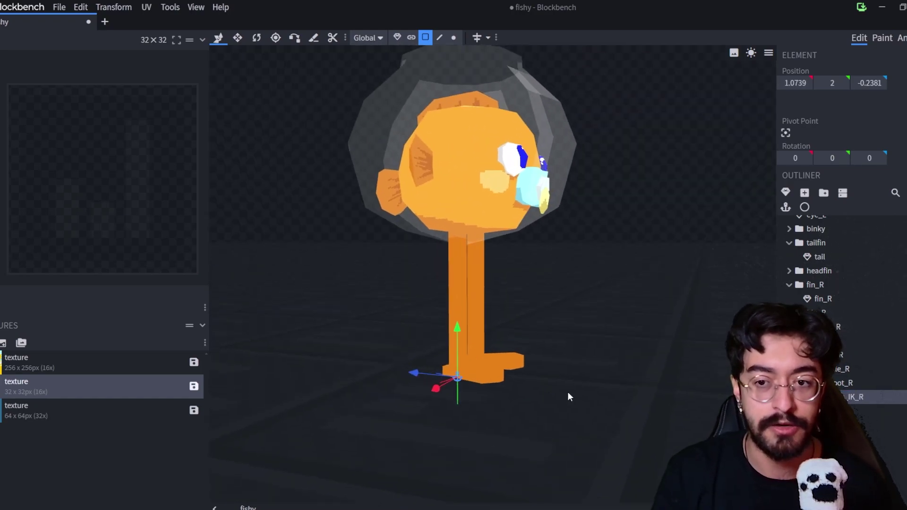
# Add a null object named hip_IK_R for the right leg and align it and the foot_IK_R locator at 1, 2, -0.2.
pyautogui.click(846, 383)
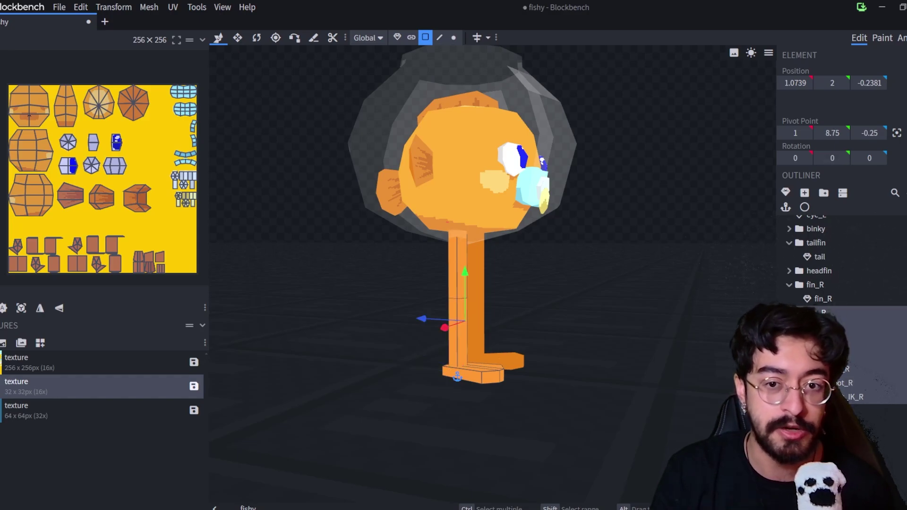
pyautogui.click(806, 208)
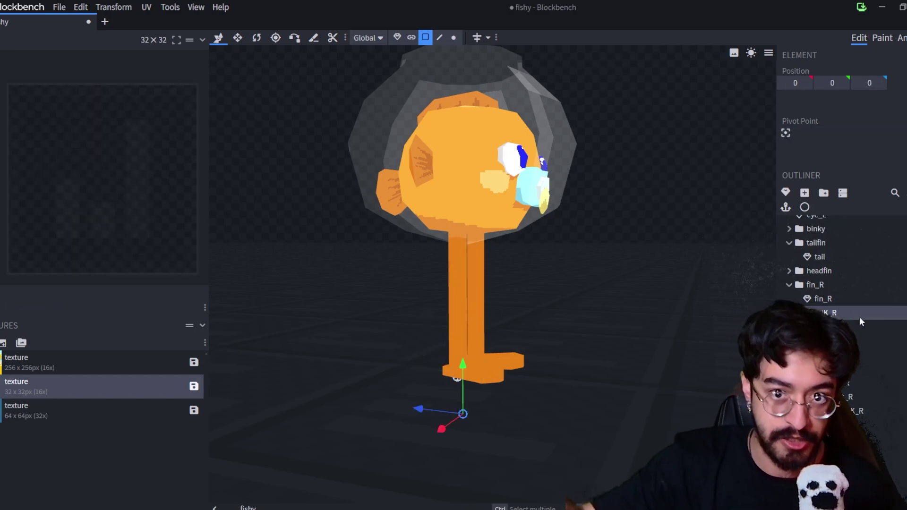
pyautogui.moveTo(461, 367); pyautogui.dragTo(543, 402)
pyautogui.moveTo(506, 464); pyautogui.dragTo(515, 463)
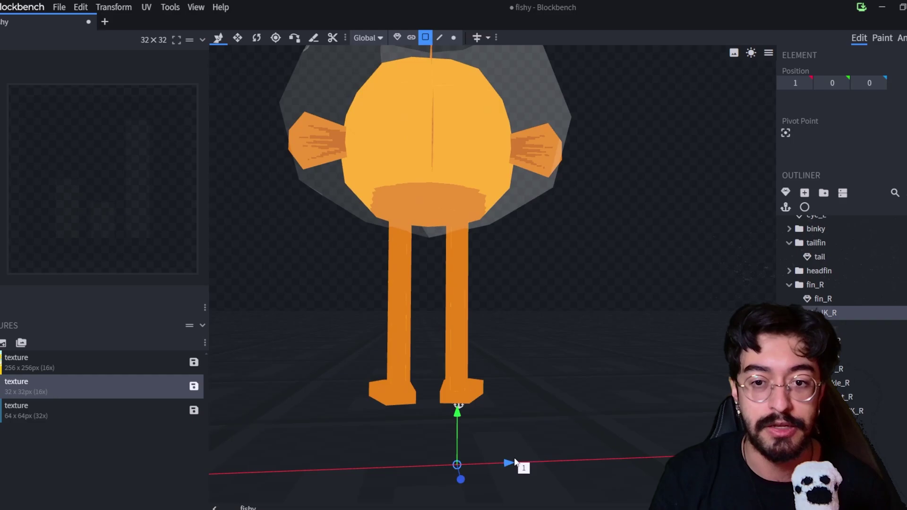
pyautogui.moveTo(520, 307); pyautogui.dragTo(425, 312)
pyautogui.moveTo(392, 385); pyautogui.dragTo(404, 389)
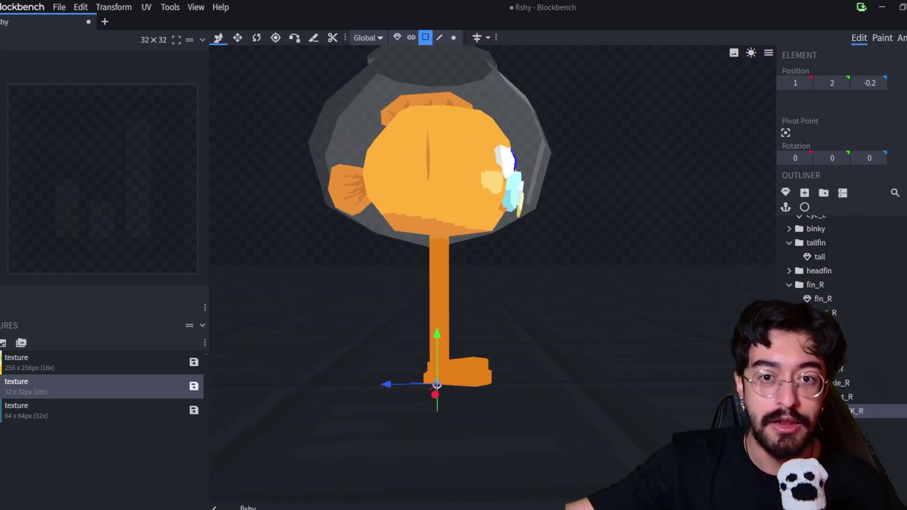
pyautogui.click(869, 313)
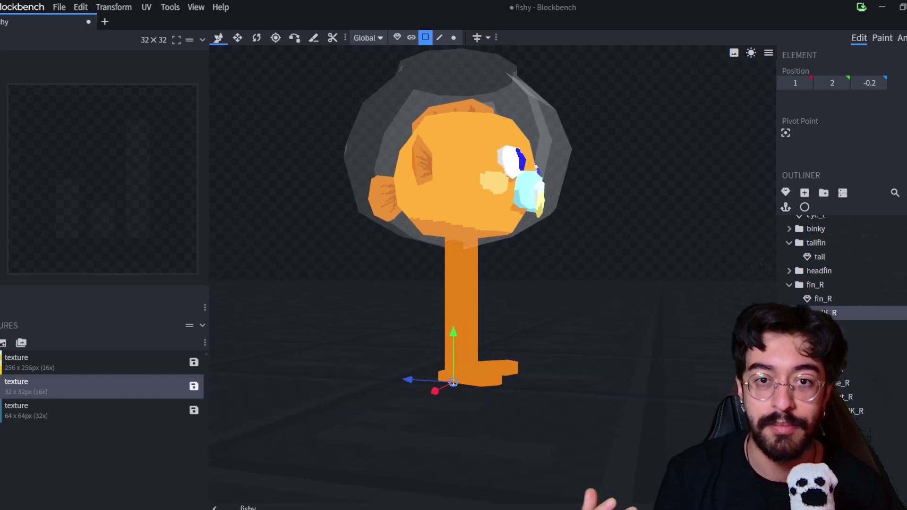
pyautogui.click(856, 411)
# Set foot_IK_R as the IK target of the hip_IK_R null object and test the leg by moving the null object in animation mode.
pyautogui.rightClick(825, 313)
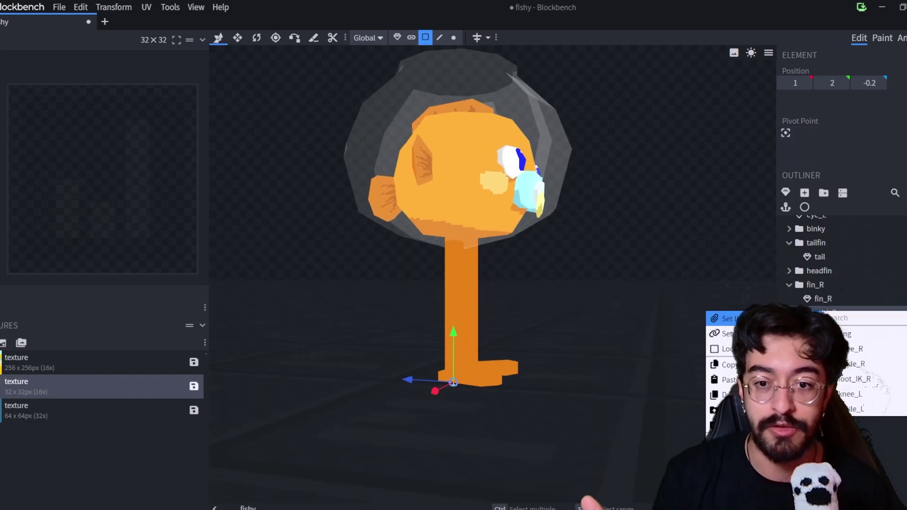
pyautogui.moveTo(855, 334)
pyautogui.click(737, 319)
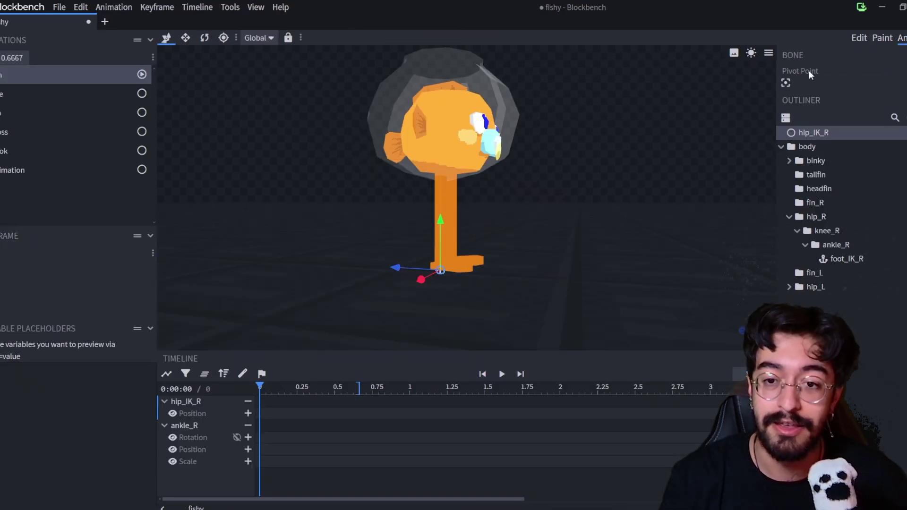
pyautogui.scroll(-1, 828, 278)
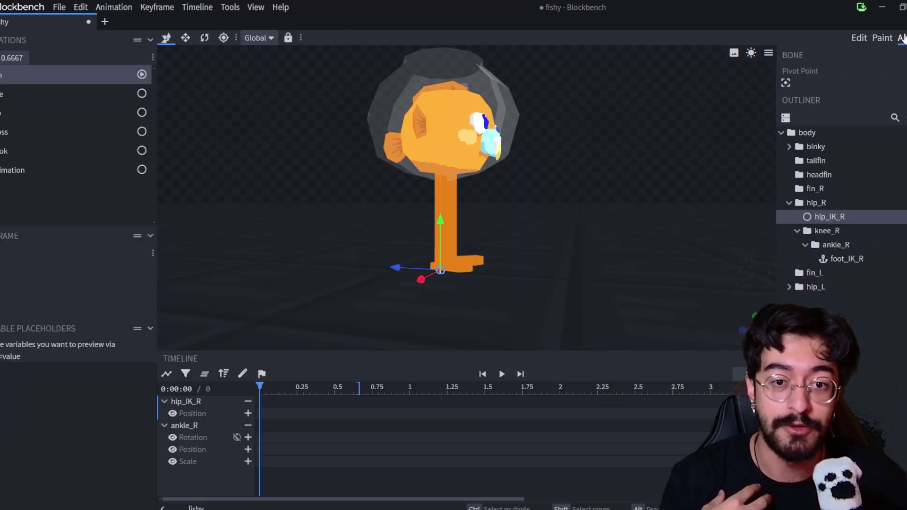
pyautogui.moveTo(436, 265); pyautogui.dragTo(354, 253)
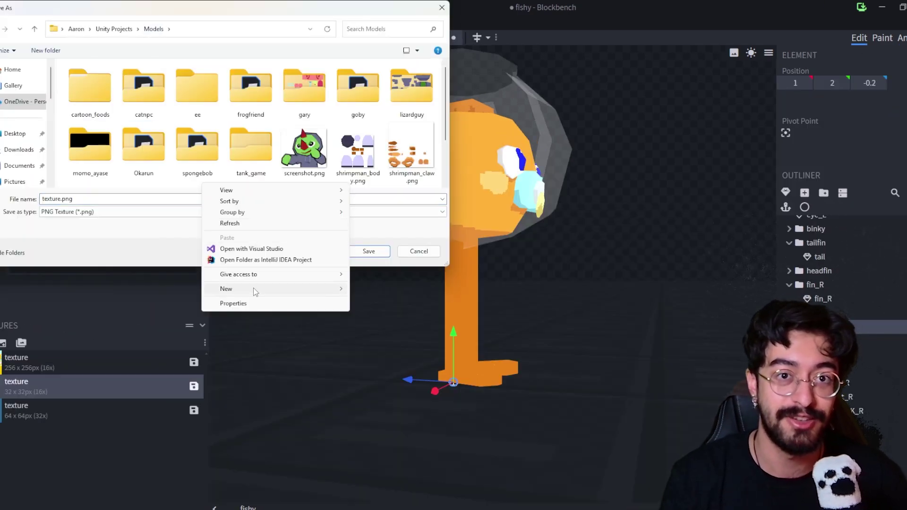
# Create a folder named fishy inside the Models folder, closing the save dialog without saving the texture.
pyautogui.click(373, 290)
pyautogui.write('fishy')
pyautogui.press('Return')
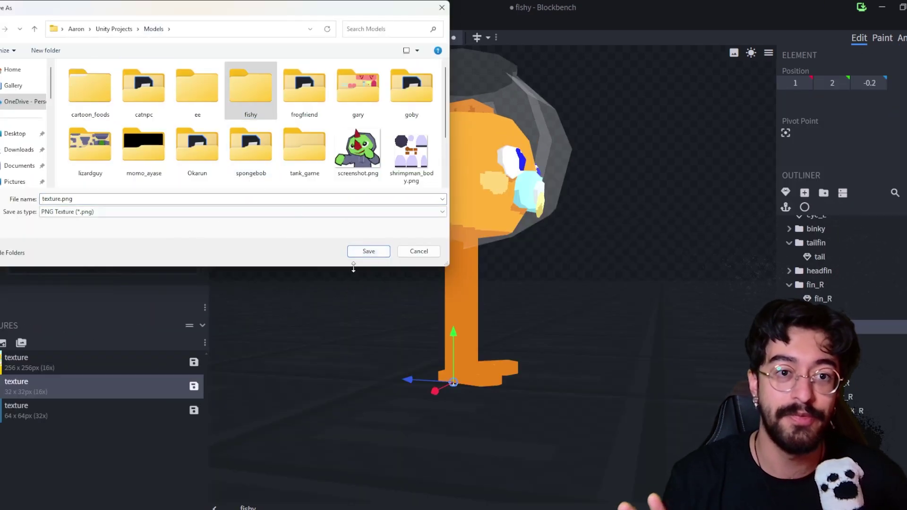
pyautogui.click(364, 250)
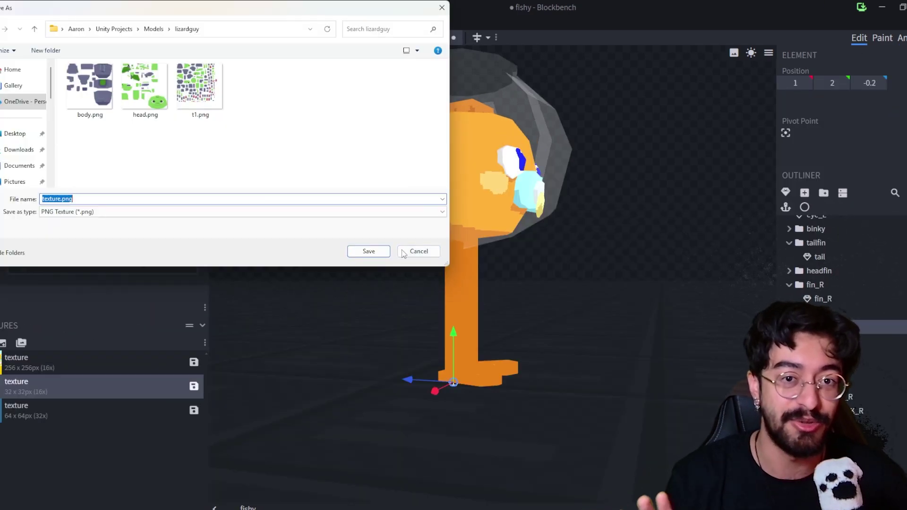
pyautogui.click(420, 251)
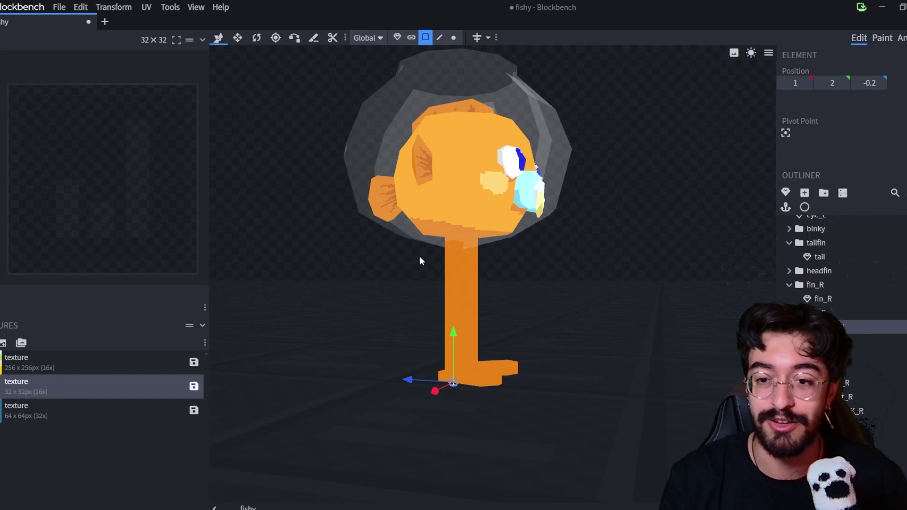
# Rename the three textures fishyBody, fishyBowl and fishyWater, and save them as PNG files.
pyautogui.rightClick(51, 361)
pyautogui.click(49, 364)
pyautogui.write('fishyWater')
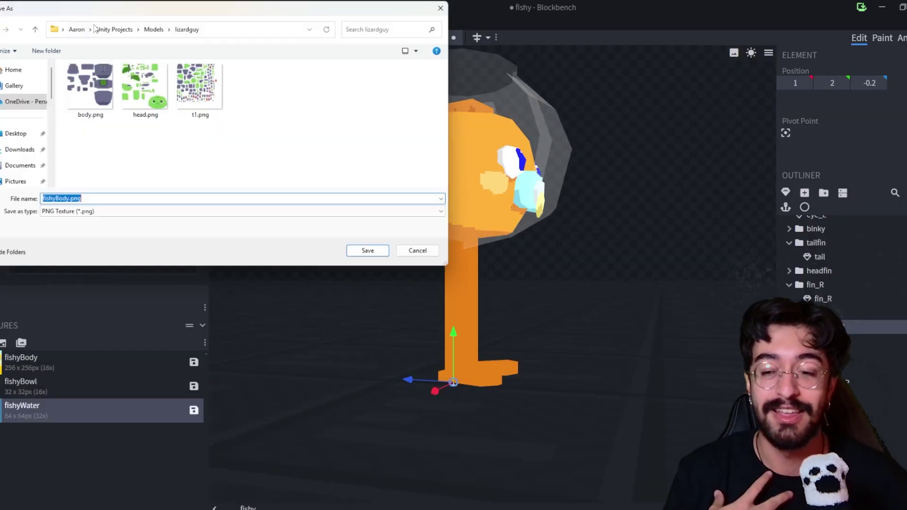
pyautogui.click(153, 30)
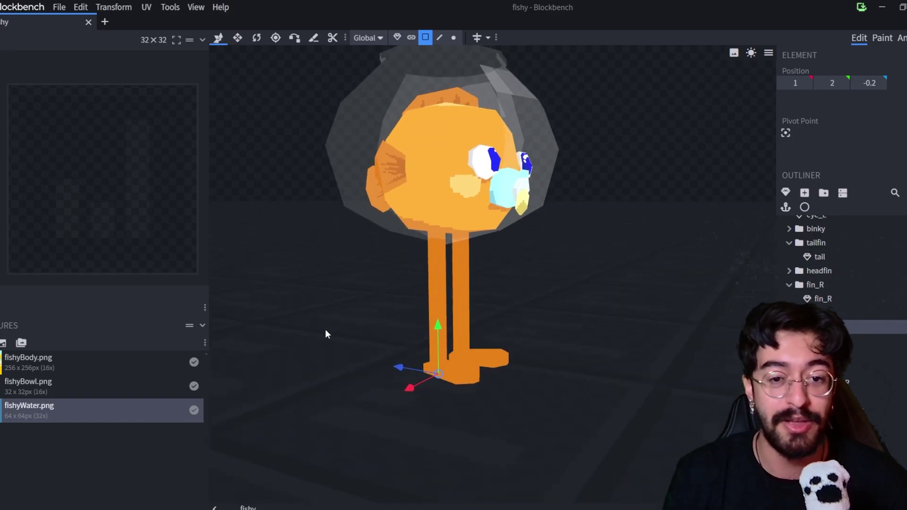
# Open the existing LizardGuy and gobyman models alongside the fishy project.
pyautogui.click(59, 7)
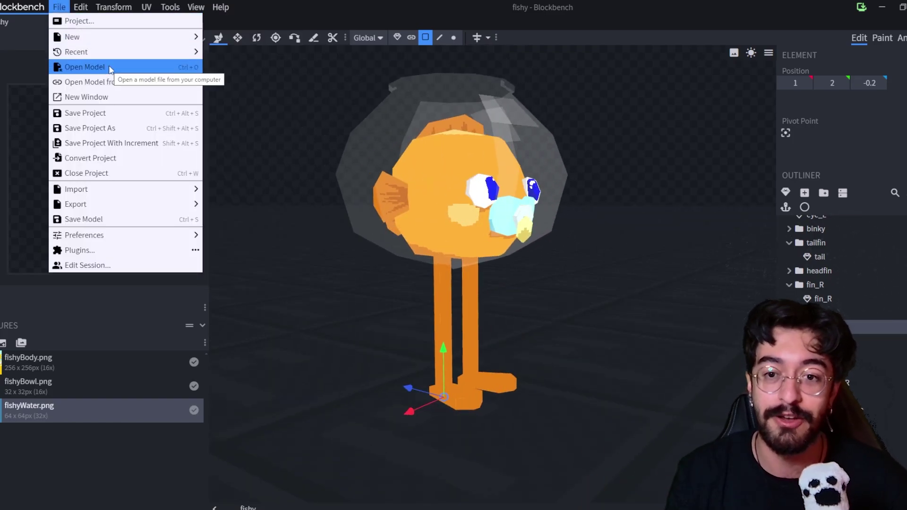
pyautogui.click(85, 68)
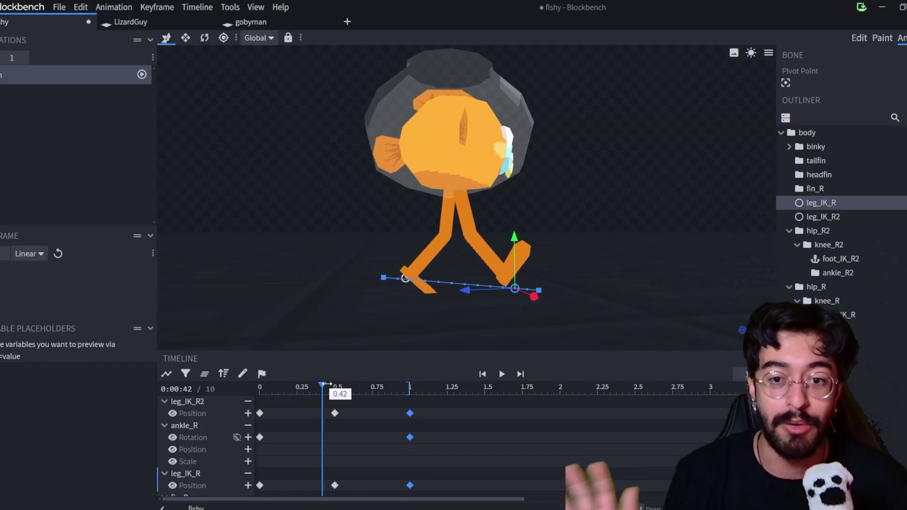
# Add a position keyframe for leg_IK_R at 0.75 s in the one-second walk animation.
pyautogui.click(298, 388)
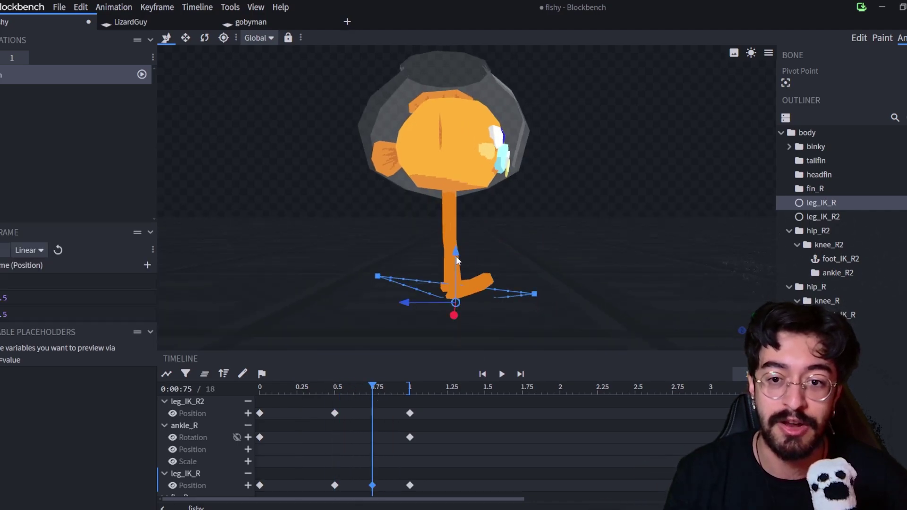
pyautogui.click(853, 259)
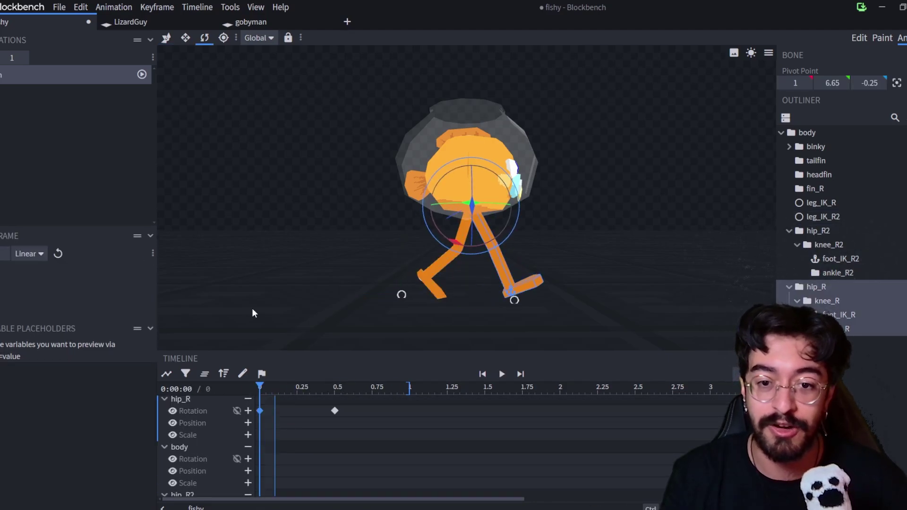
# Keyframe the hip_R2 and ankle_R2 rotations at 0.25 s and the body's position at 0.38 s, and play the walk.
pyautogui.moveTo(274, 389); pyautogui.dragTo(285, 388)
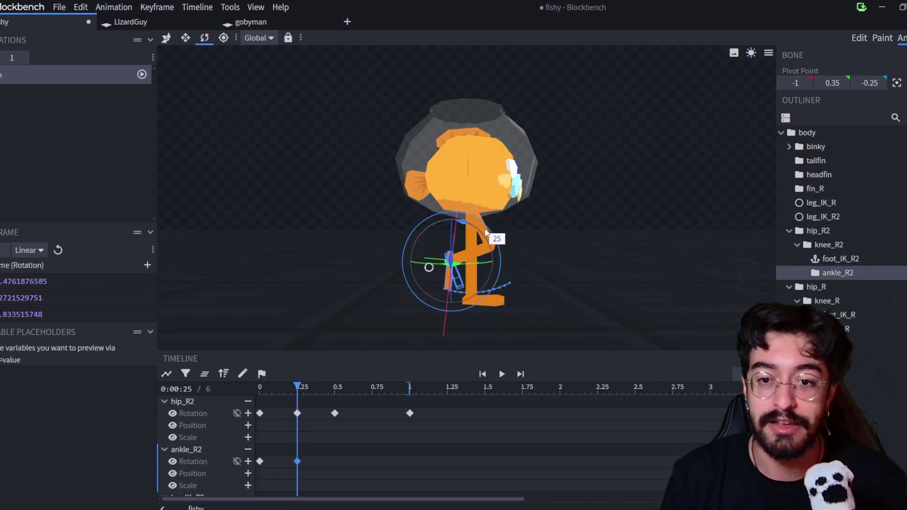
pyautogui.moveTo(300, 387); pyautogui.dragTo(316, 385)
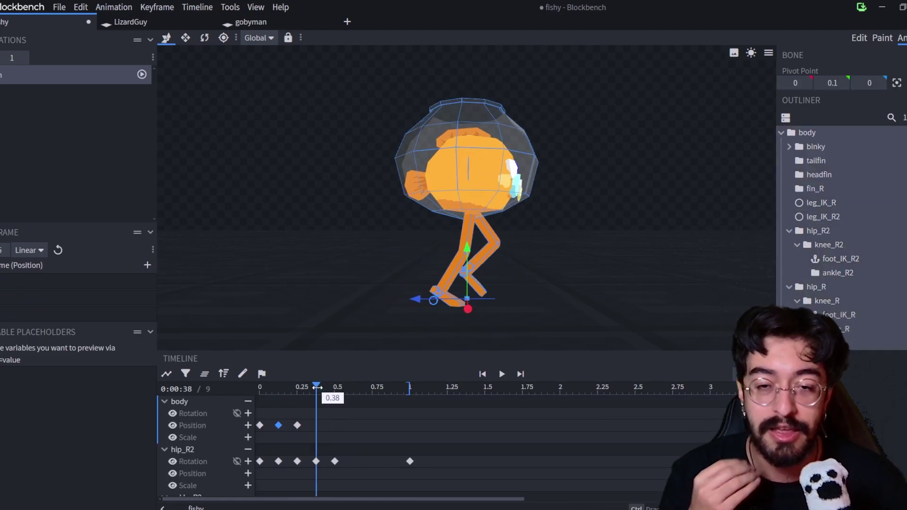
pyautogui.hotkey('ctrl', 'a')
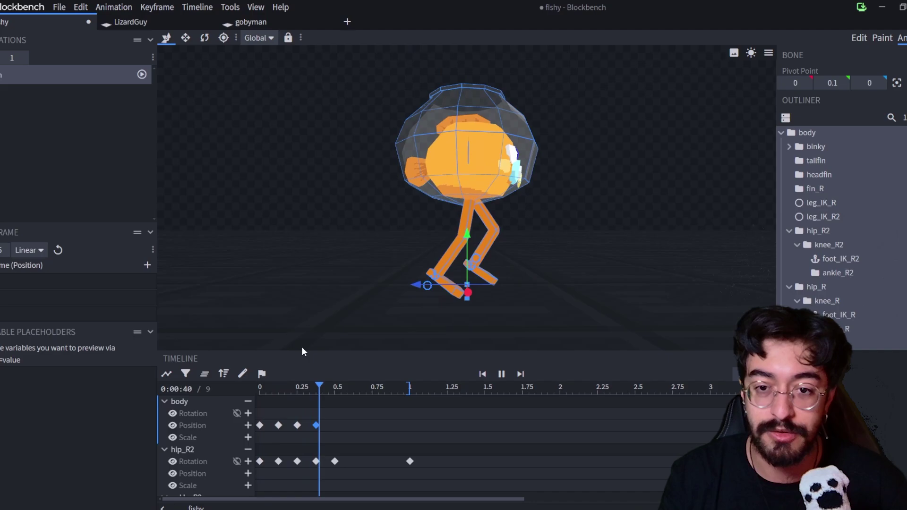
# Repeat the body's first-half position keyframes in the second half of the walk, from 0.5 s to 1 s.
pyautogui.click(316, 426)
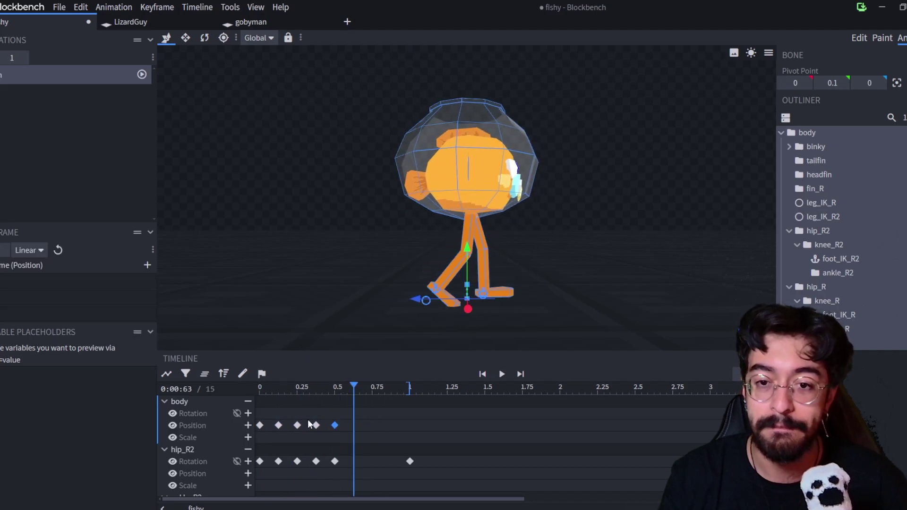
pyautogui.click(354, 425)
pyautogui.click(409, 387)
pyautogui.hotkey('ctrl', 'v')
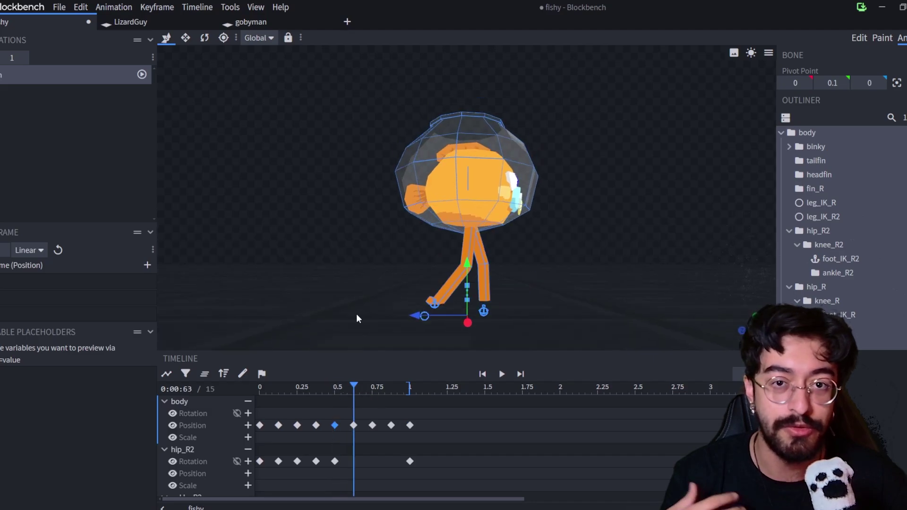
# Copy the opposite leg's keyframes into the second half of the walk for the hip_R rotation and the leg_IK_R2 and leg_IK_R positions.
pyautogui.click(182, 449)
pyautogui.click(335, 461)
pyautogui.moveTo(335, 386); pyautogui.dragTo(348, 384)
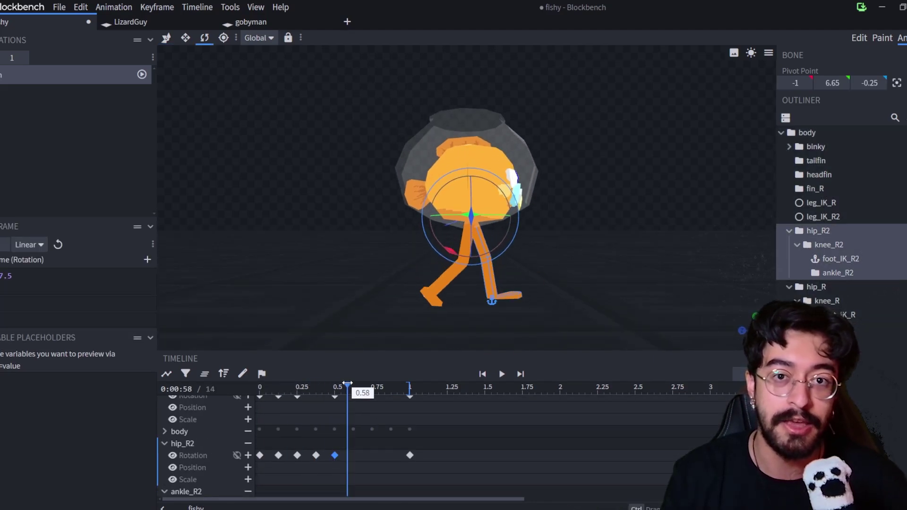
pyautogui.click(281, 462)
pyautogui.click(392, 414)
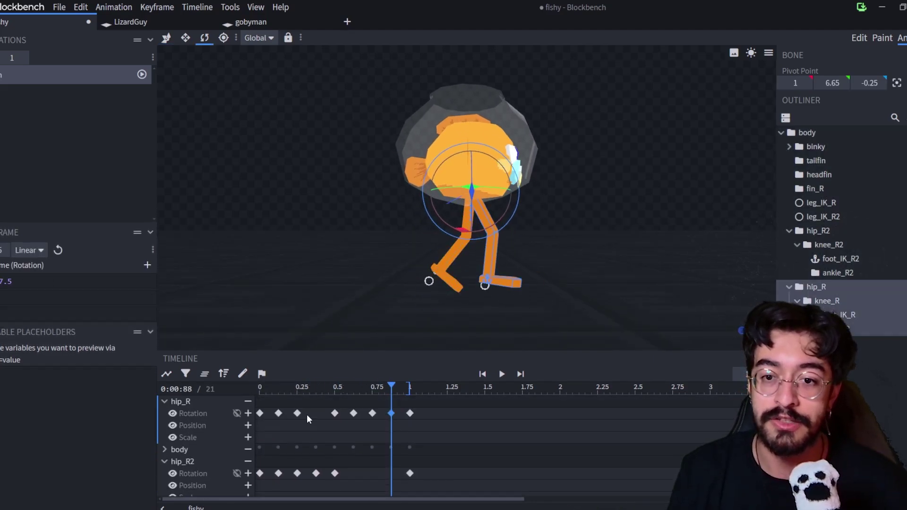
pyautogui.click(354, 439)
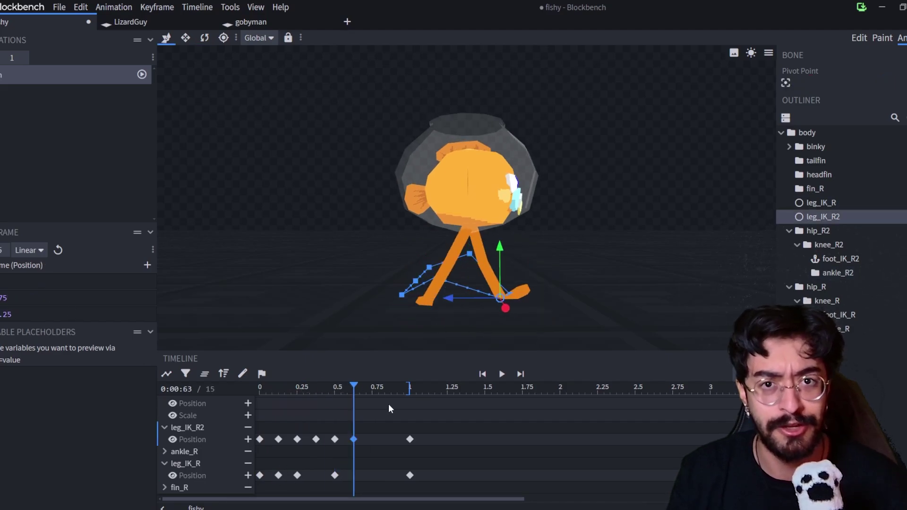
pyautogui.press('space')
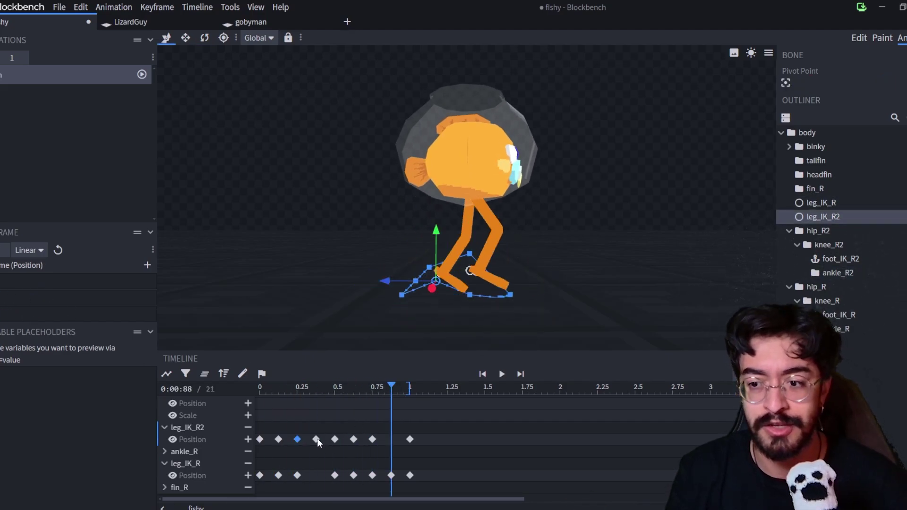
# Set all of the body's position keyframes to Bézier interpolation and change the interpolation of the leg keyframes.
pyautogui.moveTo(257, 425); pyautogui.dragTo(449, 416)
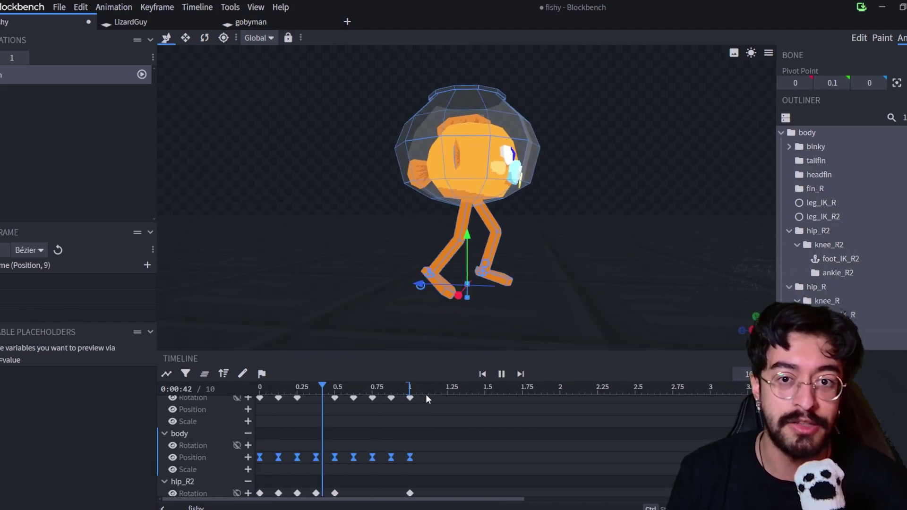
pyautogui.rightClick(335, 399)
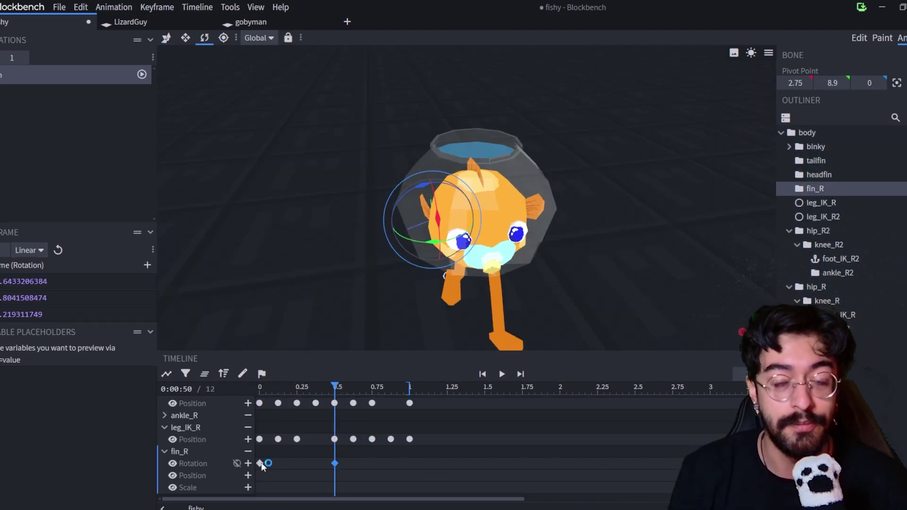